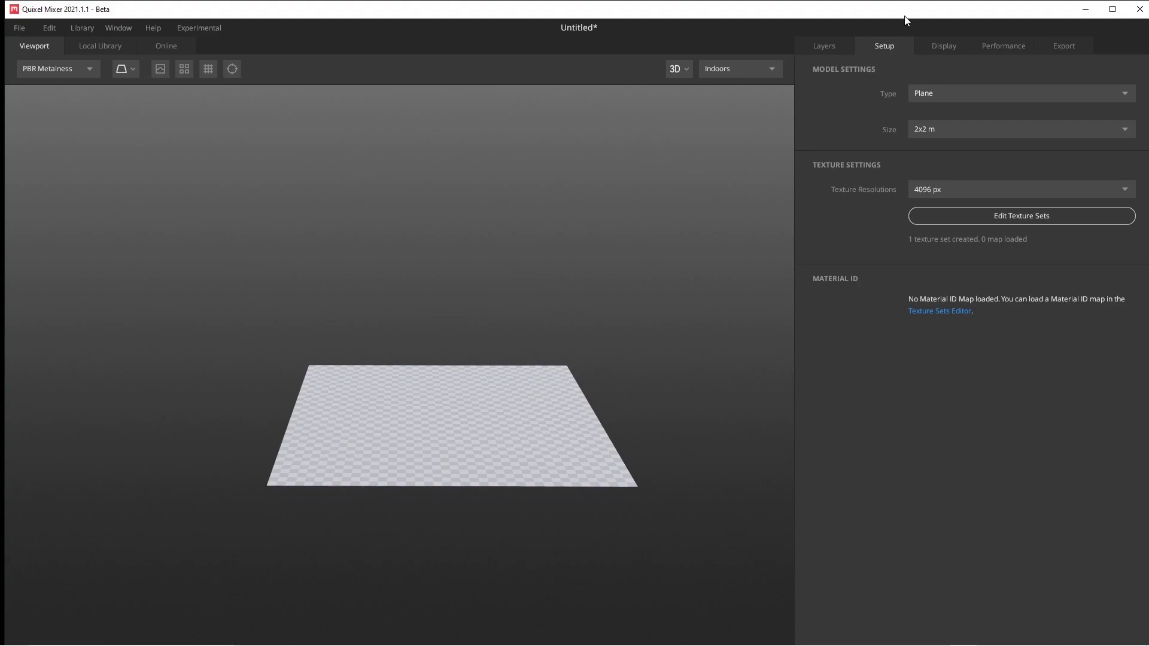
Replace the plane with a custom model by loading the TEST.fbx file.
left_click(841, 49)
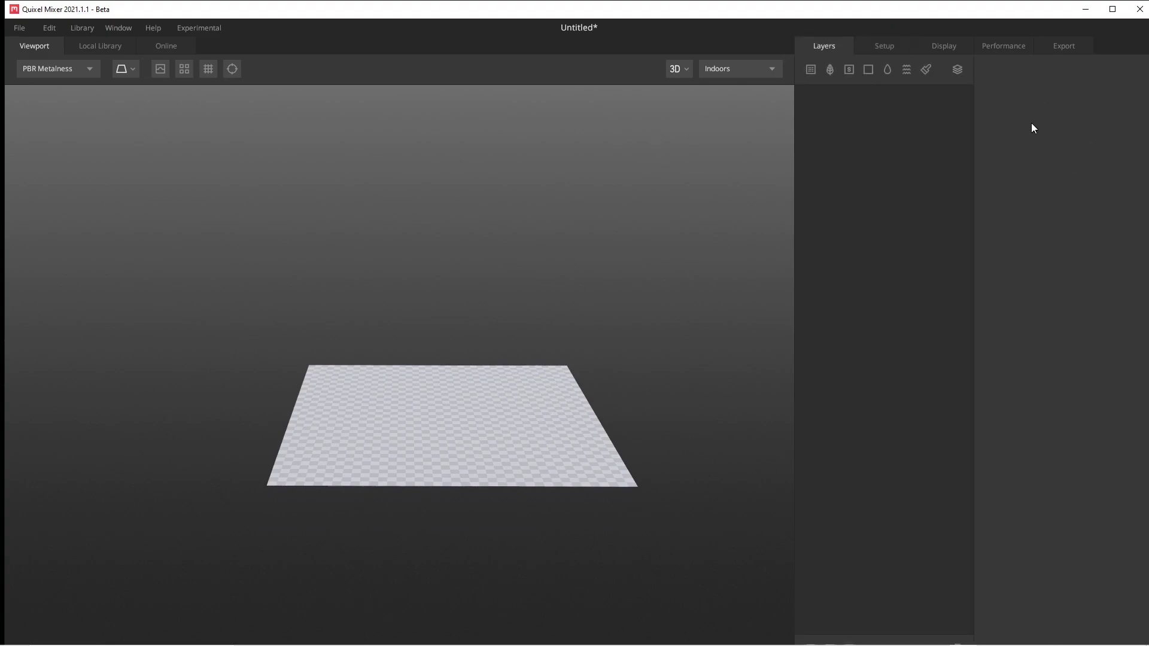
left_click(885, 47)
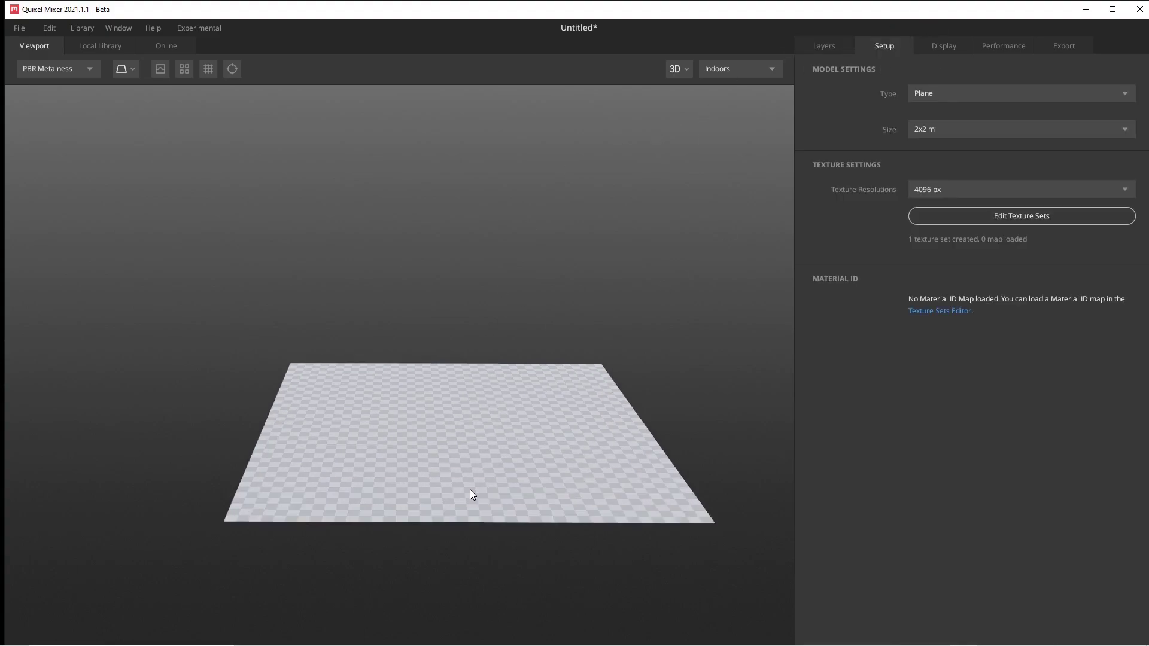
left_click_drag(470, 489, 418, 511)
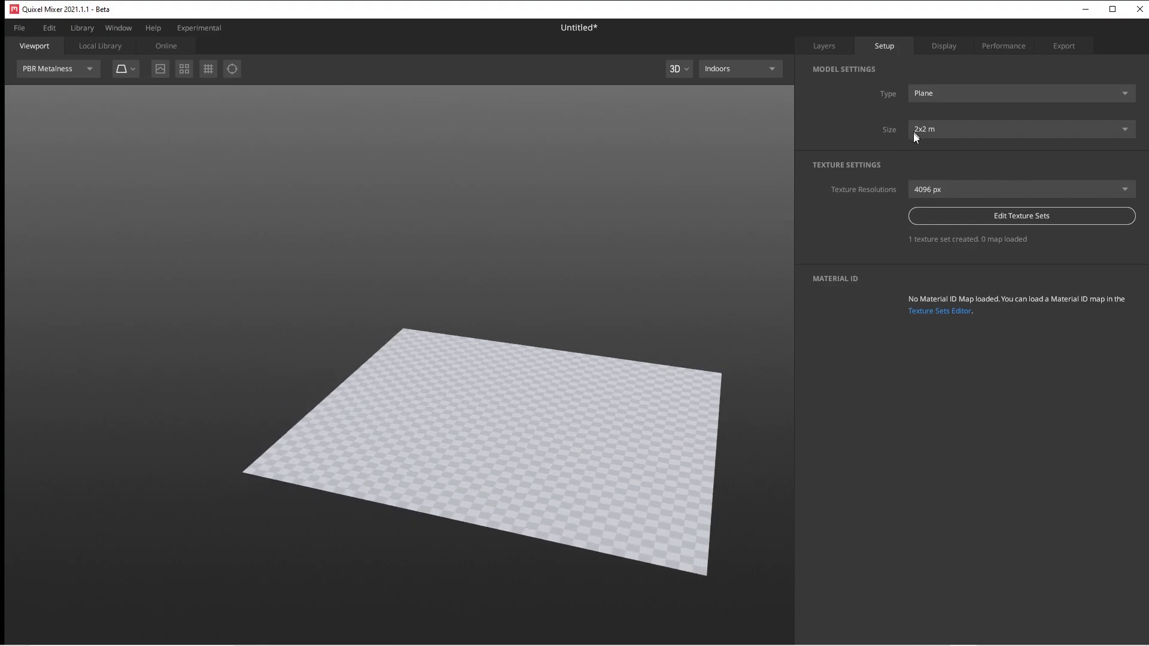
left_click(1122, 90)
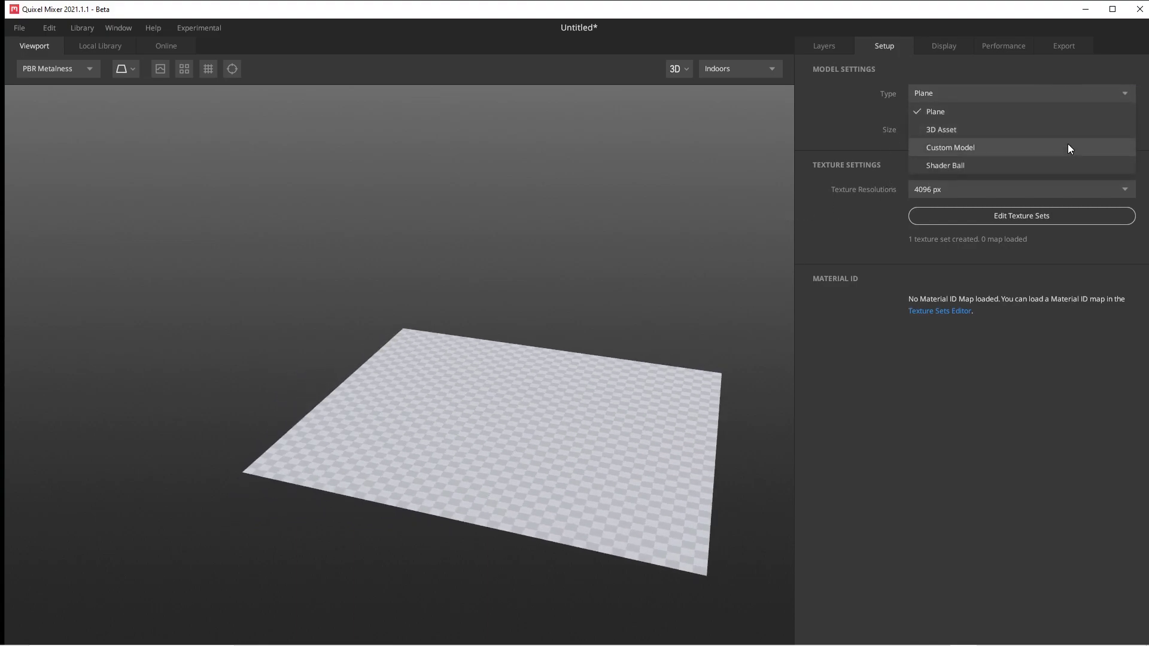
left_click(1069, 147)
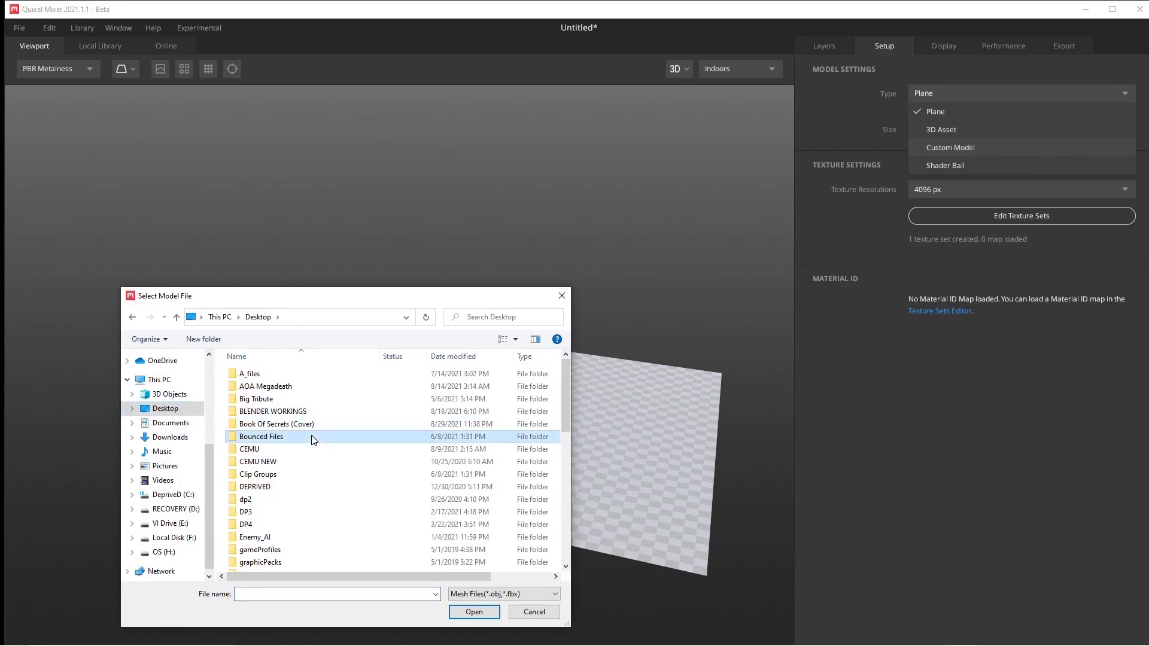
scroll(313, 440, "down", 10)
double_click(331, 554)
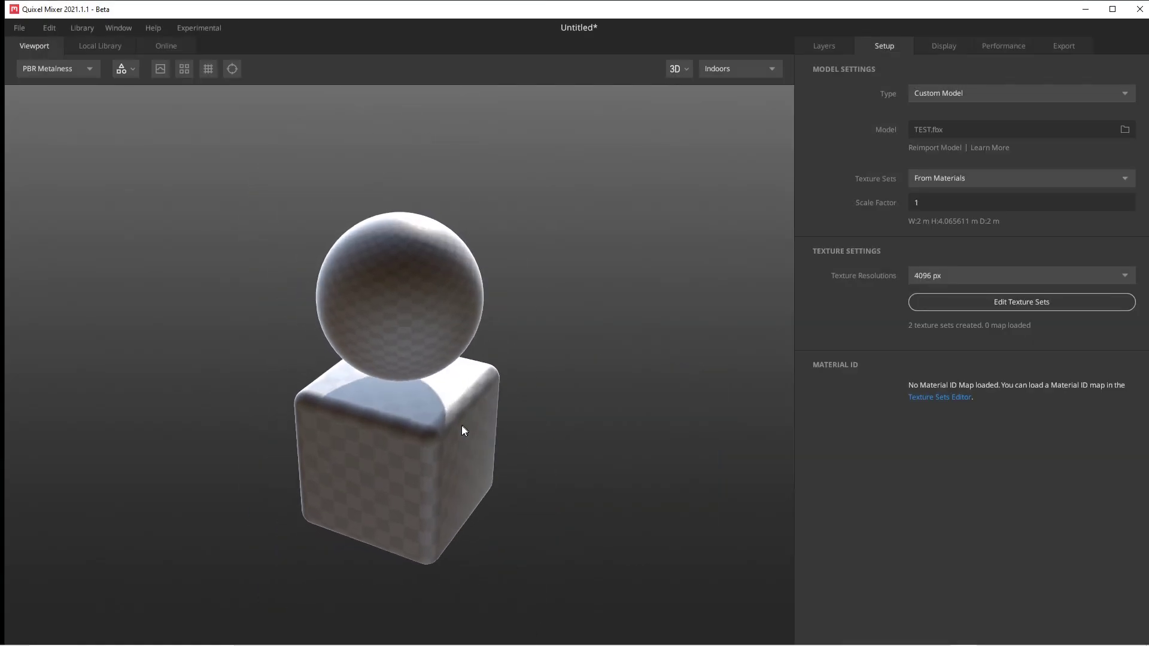
Check in the Texture Sets Editor that the texture sets are generated From Materials, and close the editor.
scroll(478, 430, "up", 3)
middle_click_drag(483, 427, 493, 396)
left_click_drag(515, 418, 549, 394, "alt")
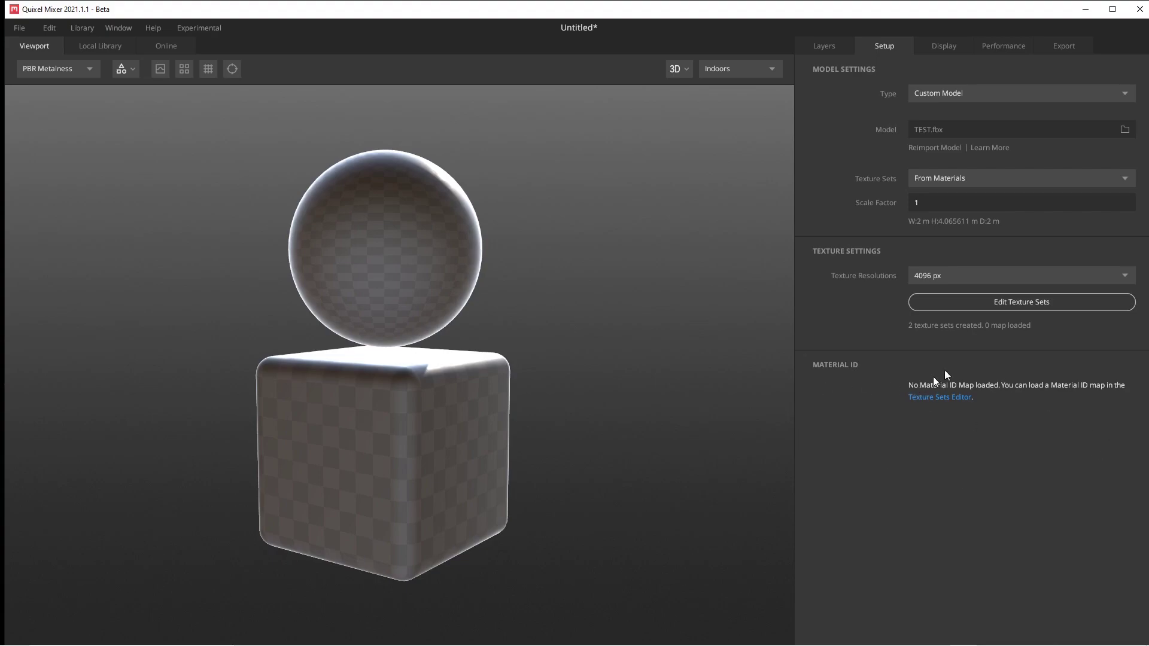
left_click(952, 396)
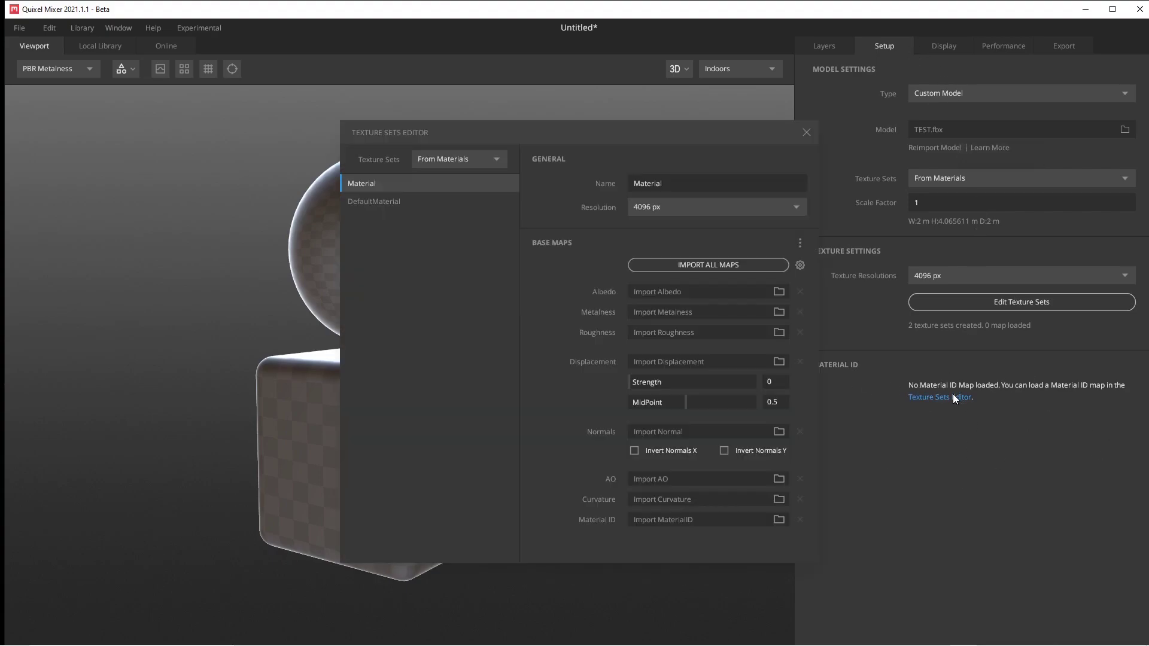
left_click(487, 160)
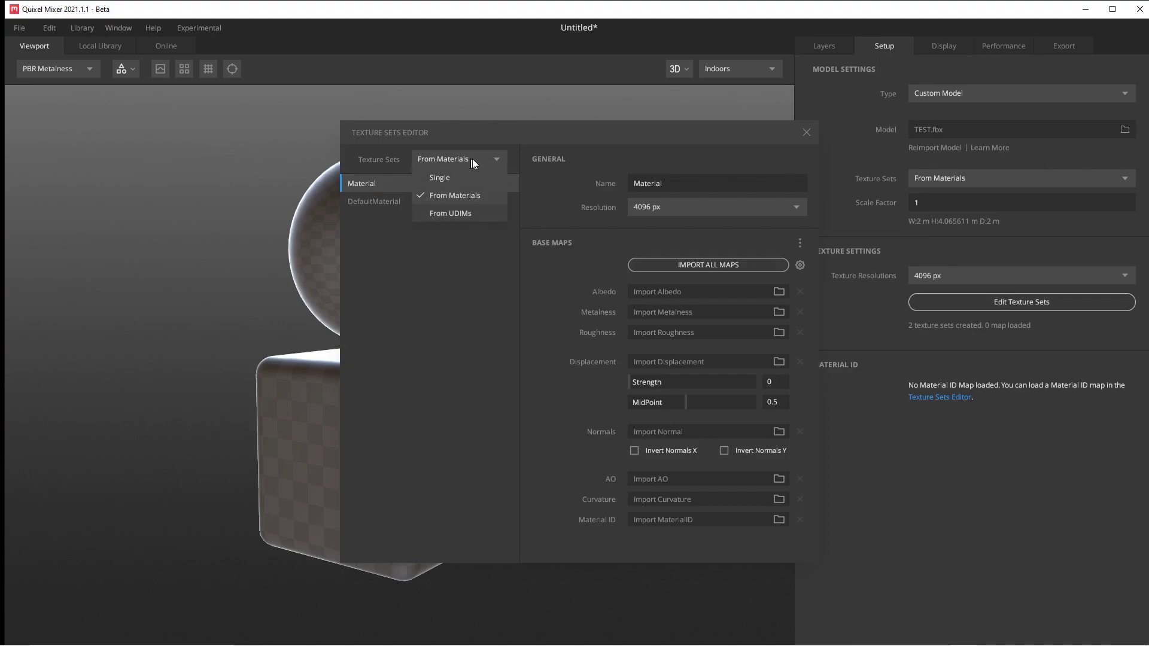
left_click(477, 196)
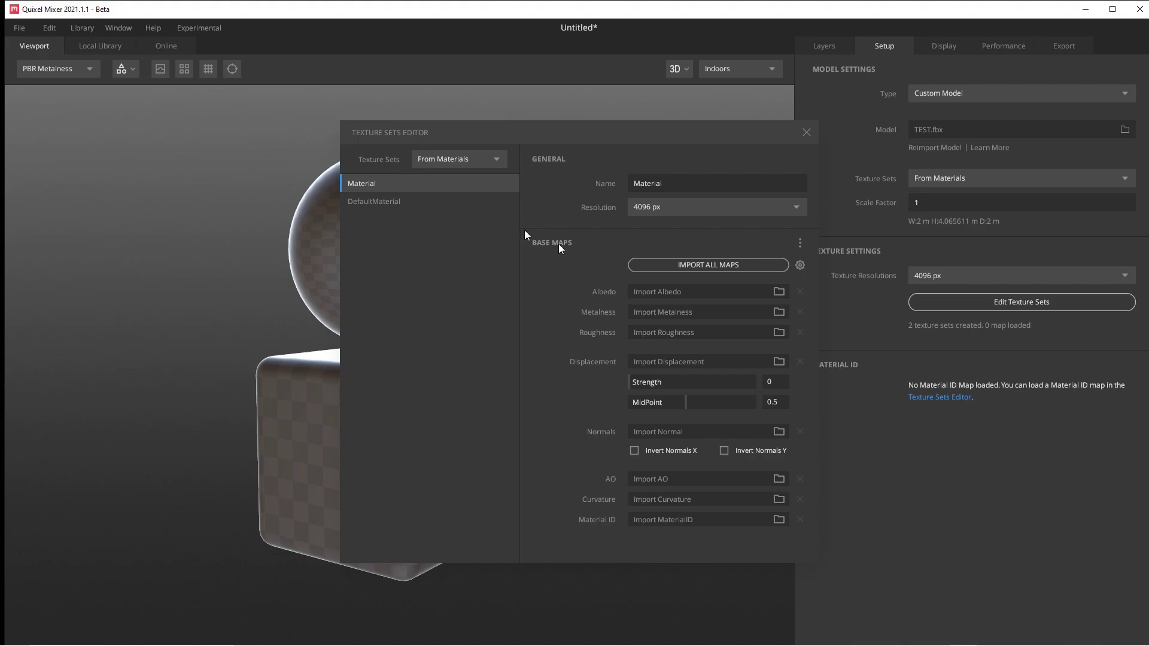
left_click(806, 132)
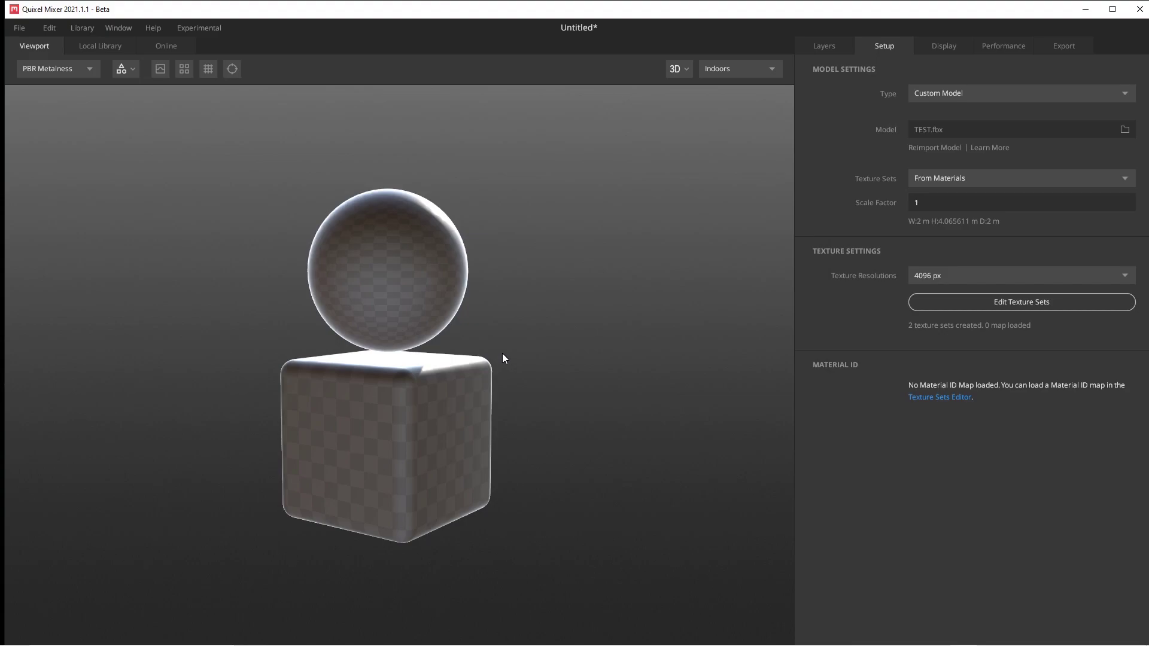
Compare the ball and box with texture set isolation switched on and off.
mouse_move(503, 358)
left_mouse_down()
mouse_move(630, 379)
mouse_move(759, 359)
mouse_move(691, 368)
left_mouse_up()
left_click_drag(200, 383, 586, 424, "shift")
key("t")
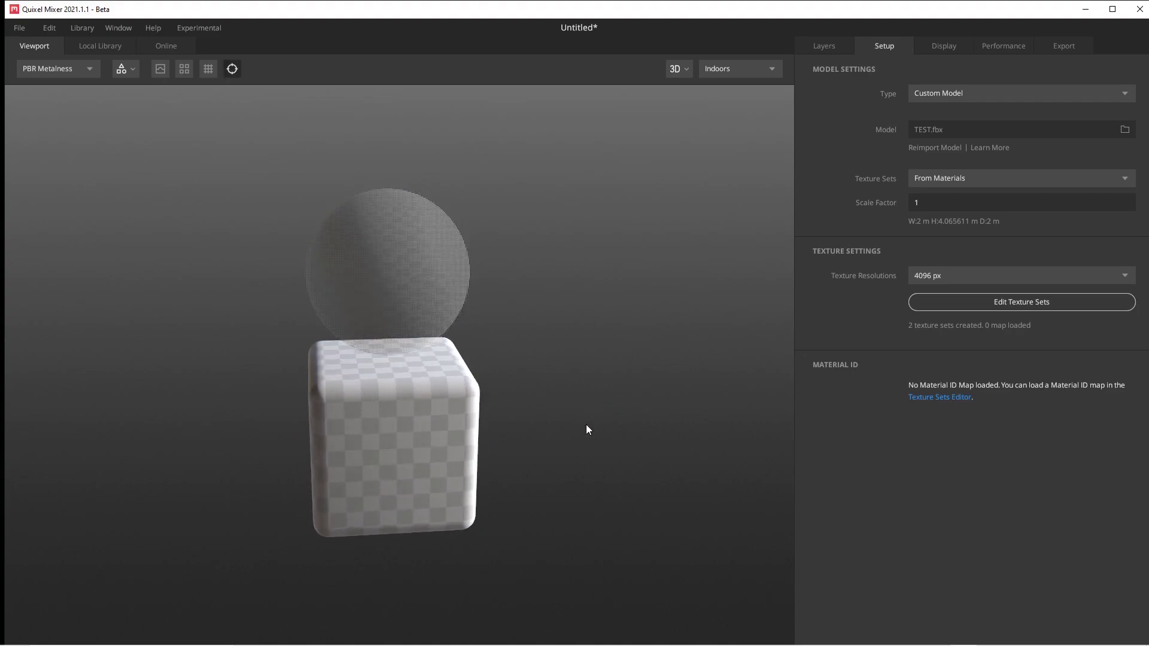
left_click(425, 291)
key("i")
key("i")
key("i")
key("i")
key("i")
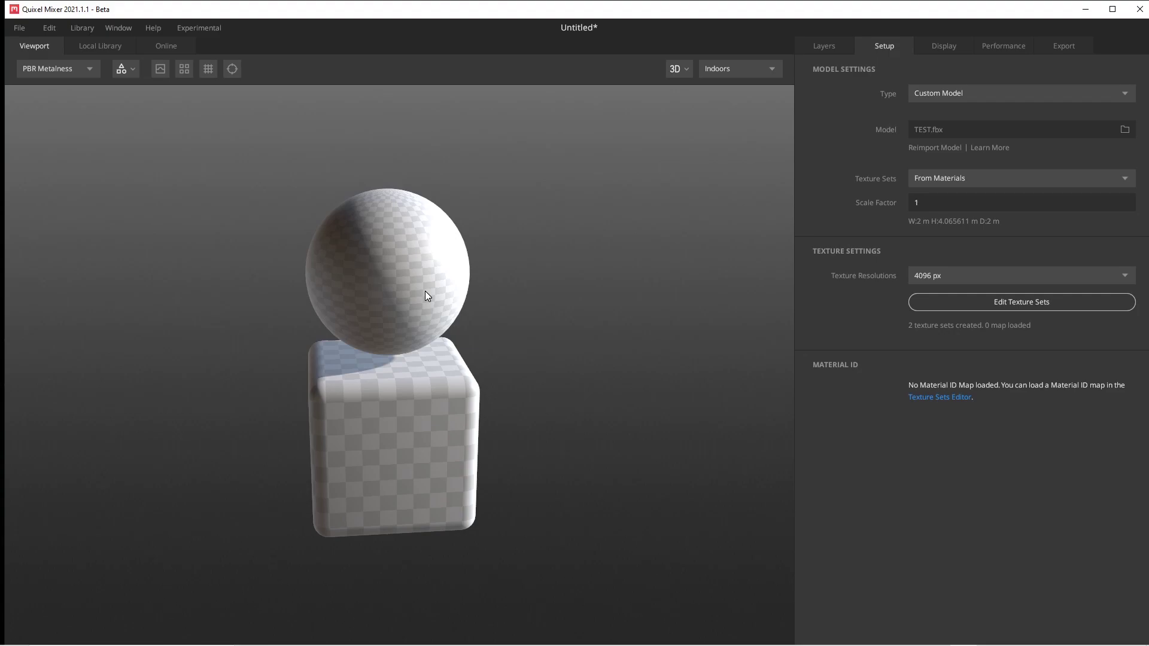
Target the first layer set at the Material texture set only and rename it BOX.
left_click(840, 47)
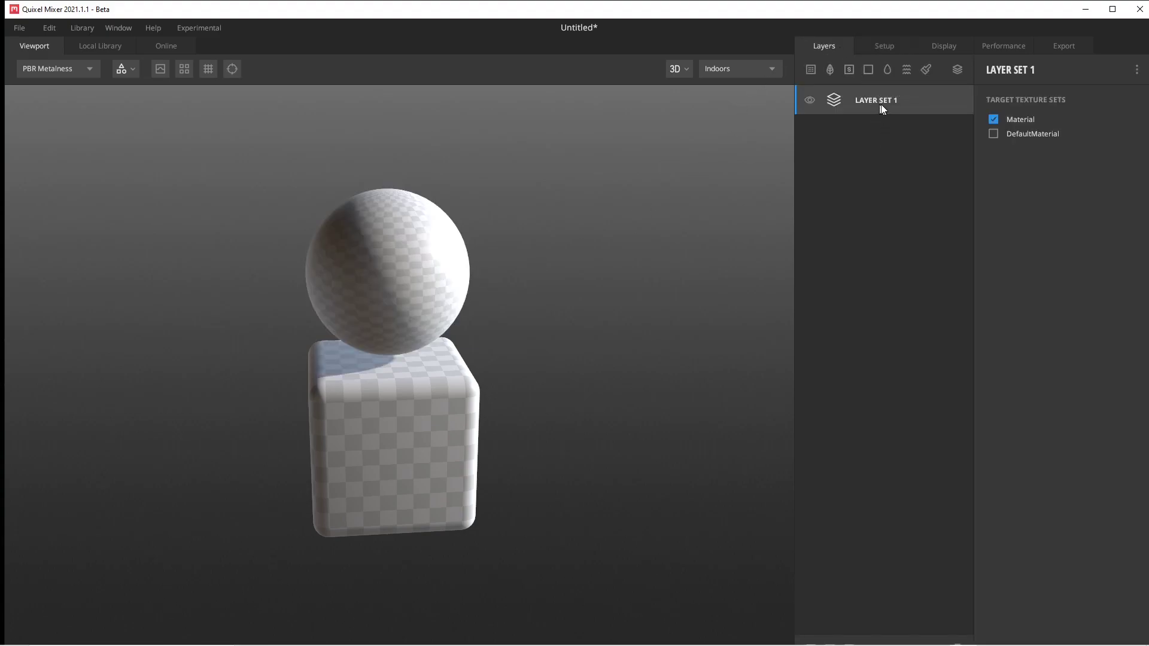
left_click(993, 119)
left_click(994, 134)
left_click(994, 133)
left_click(993, 119)
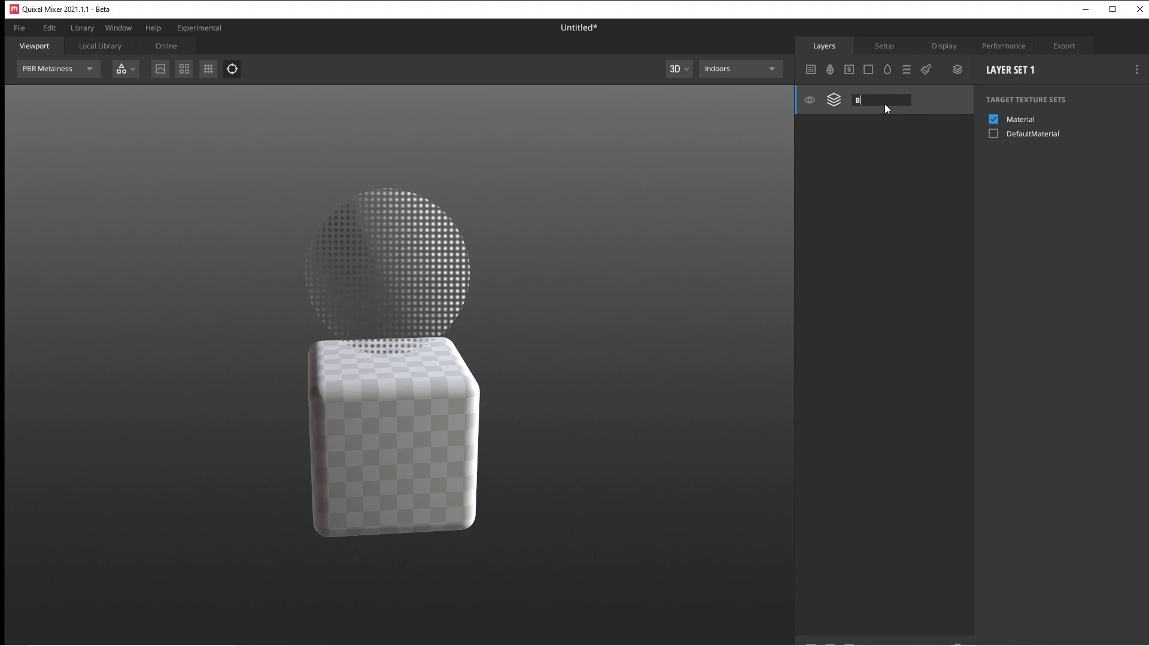
left_click(884, 102)
type("BOX")
key("Return")
Add the Weedy Cracked Mud surface to the BOX layer set and inspect it on the cube with isolation toggled.
left_click(812, 74)
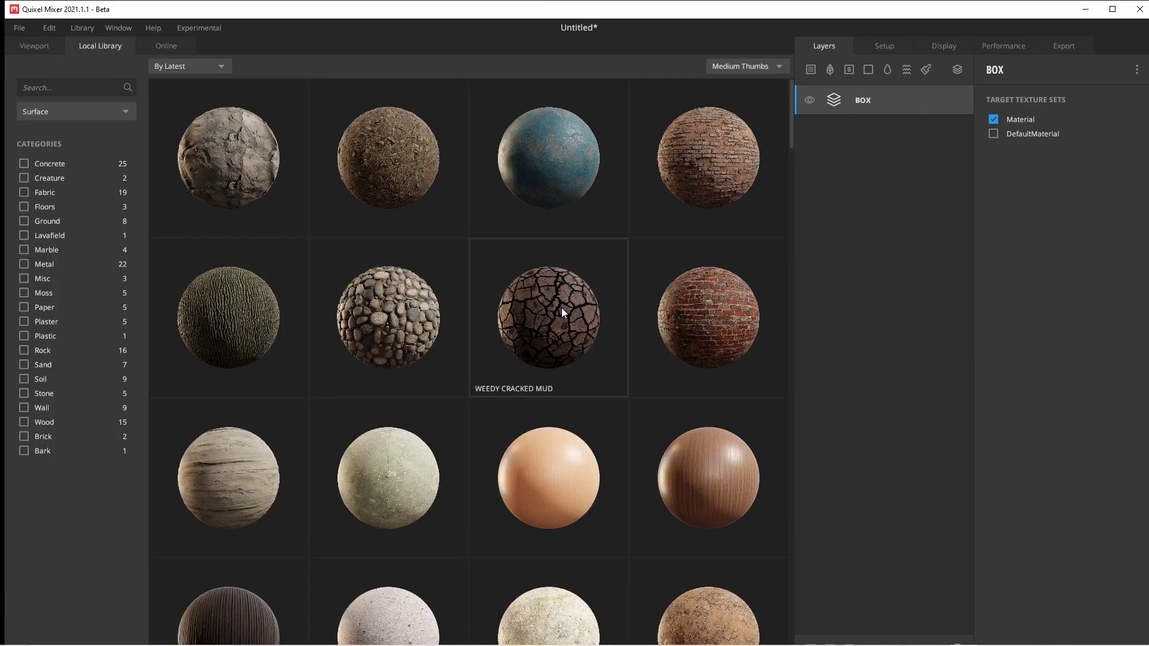
left_click(561, 307)
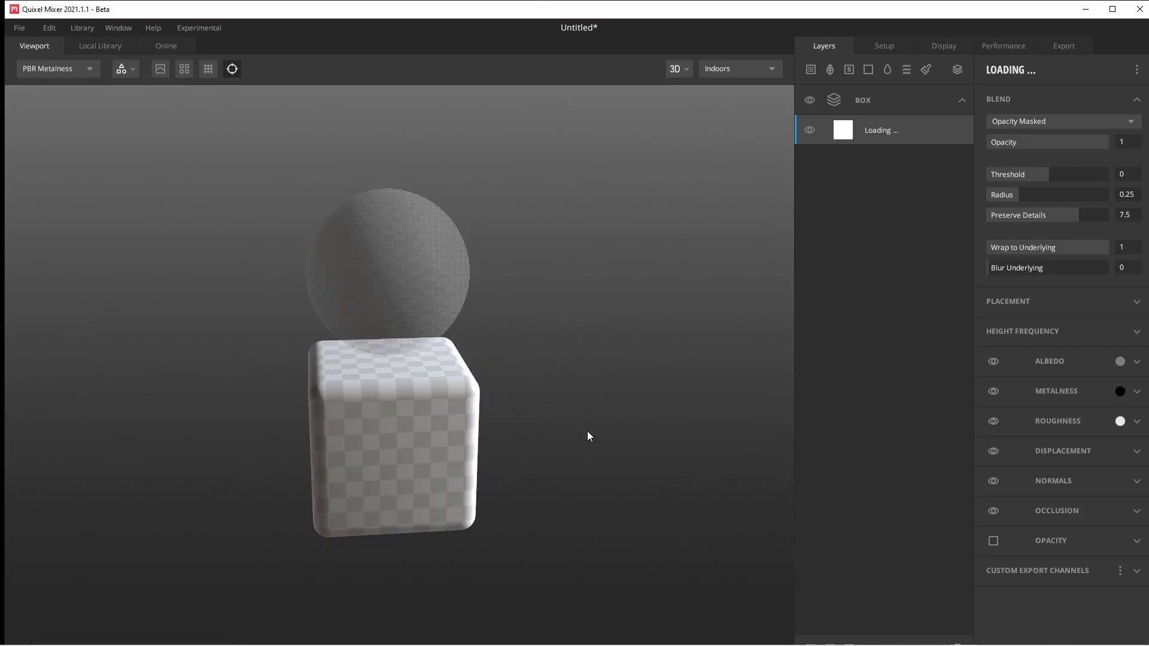
scroll(551, 442, "up", 4)
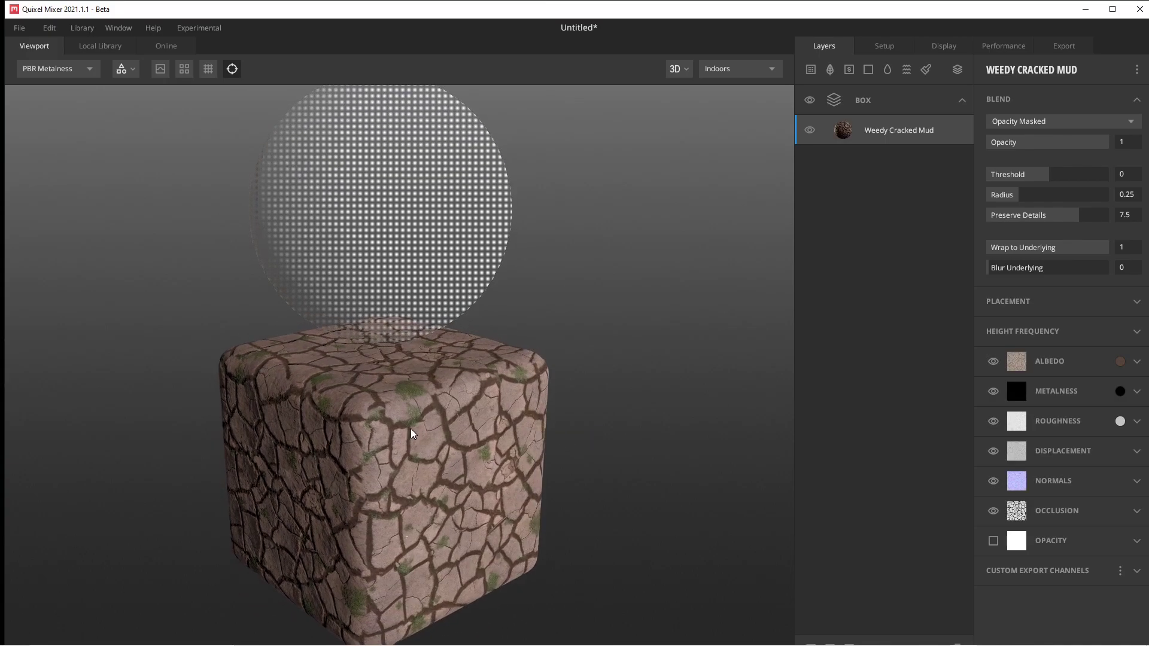
scroll(412, 432, "down", 4)
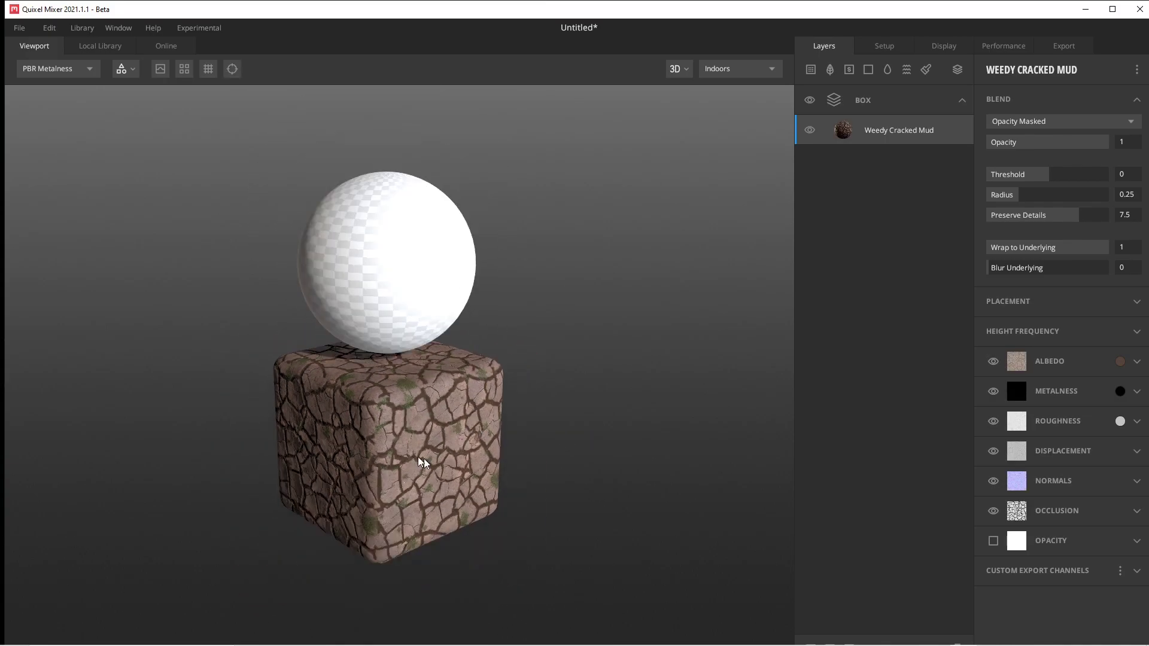
key("i")
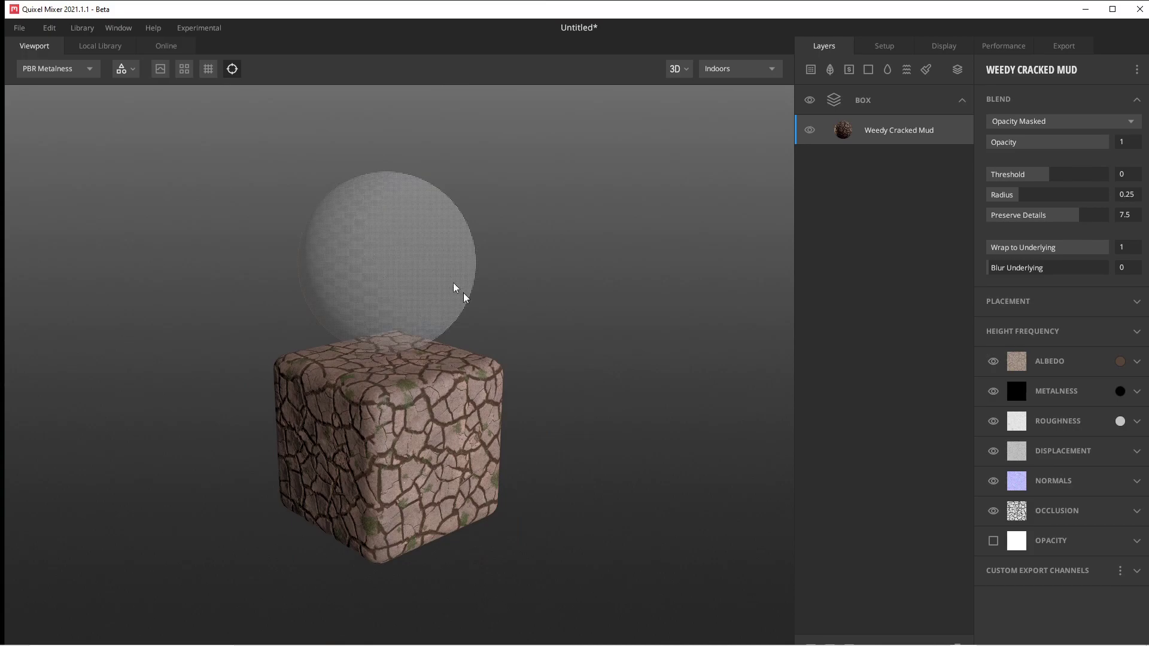
left_click_drag(475, 336, 481, 349)
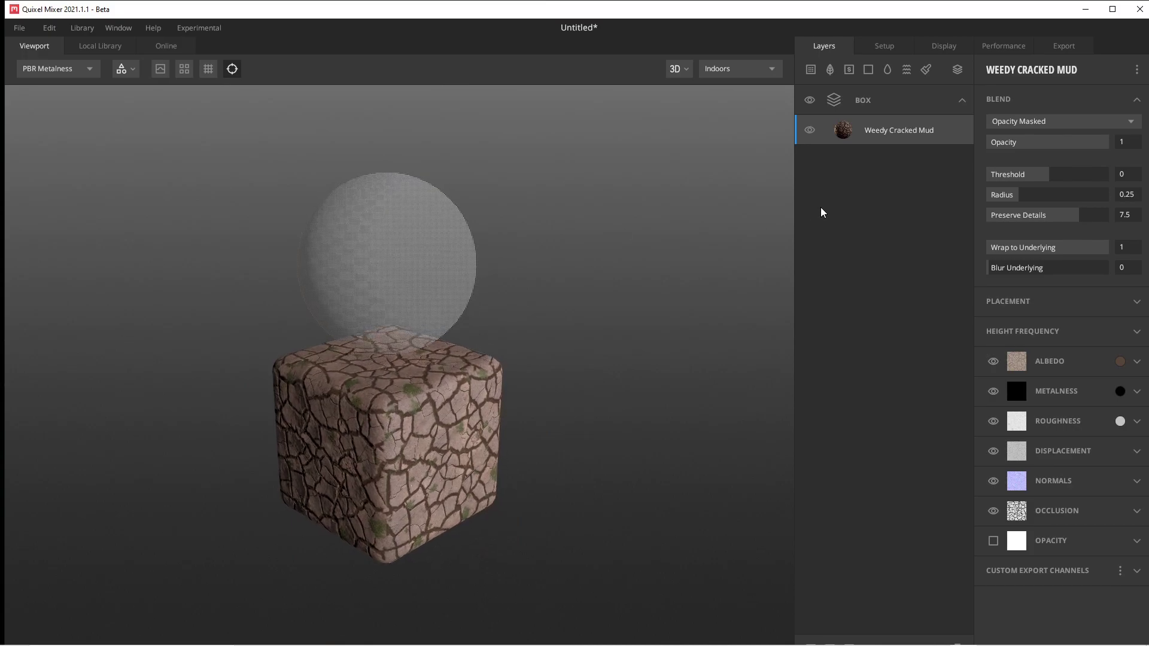
Collapse the BOX layer set and add a second layer set named BALL.
left_click(962, 101)
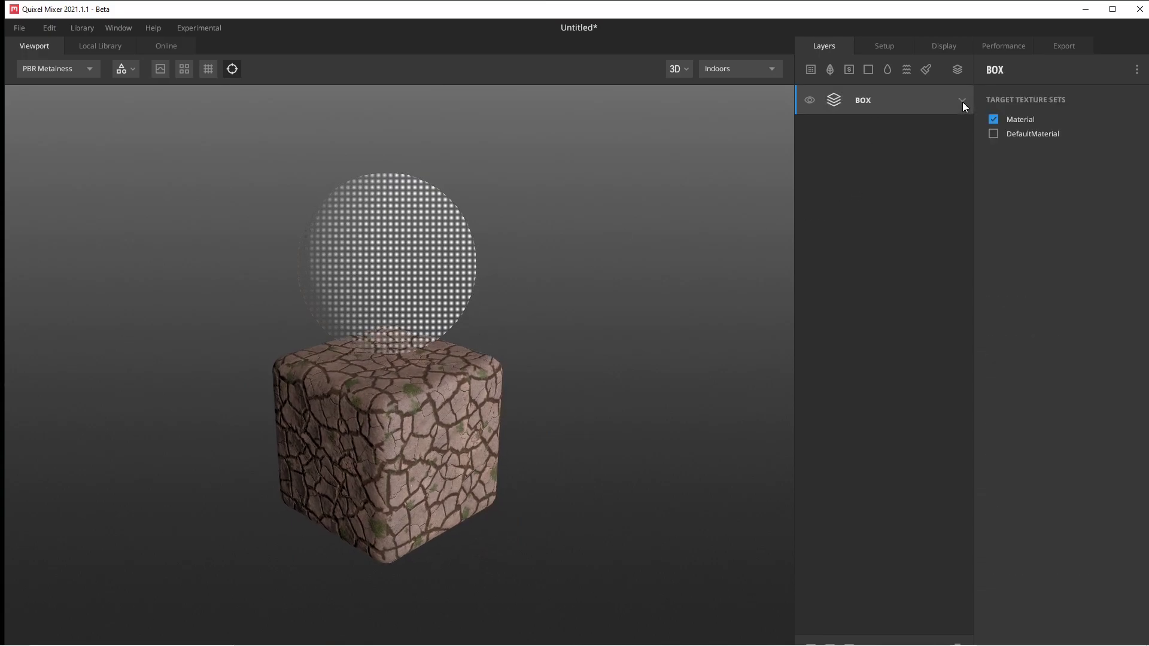
left_click(957, 72)
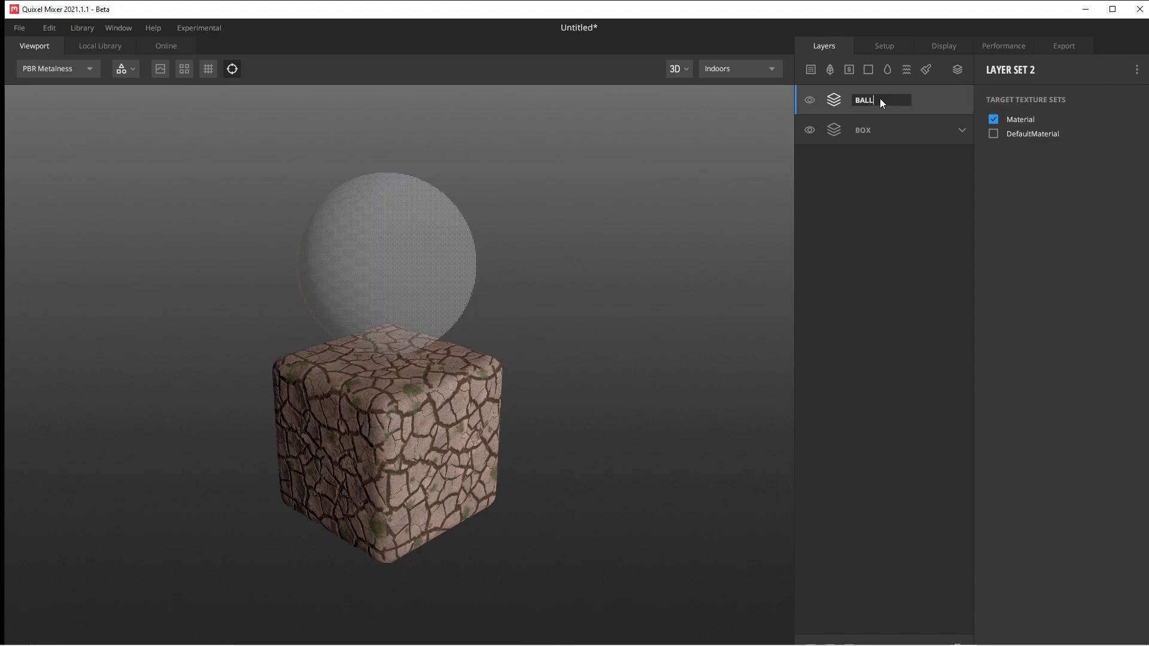
key("Return")
Switch the BALL layer set's target from the Material texture set to DefaultMaterial only.
left_click(993, 119)
left_click(994, 133)
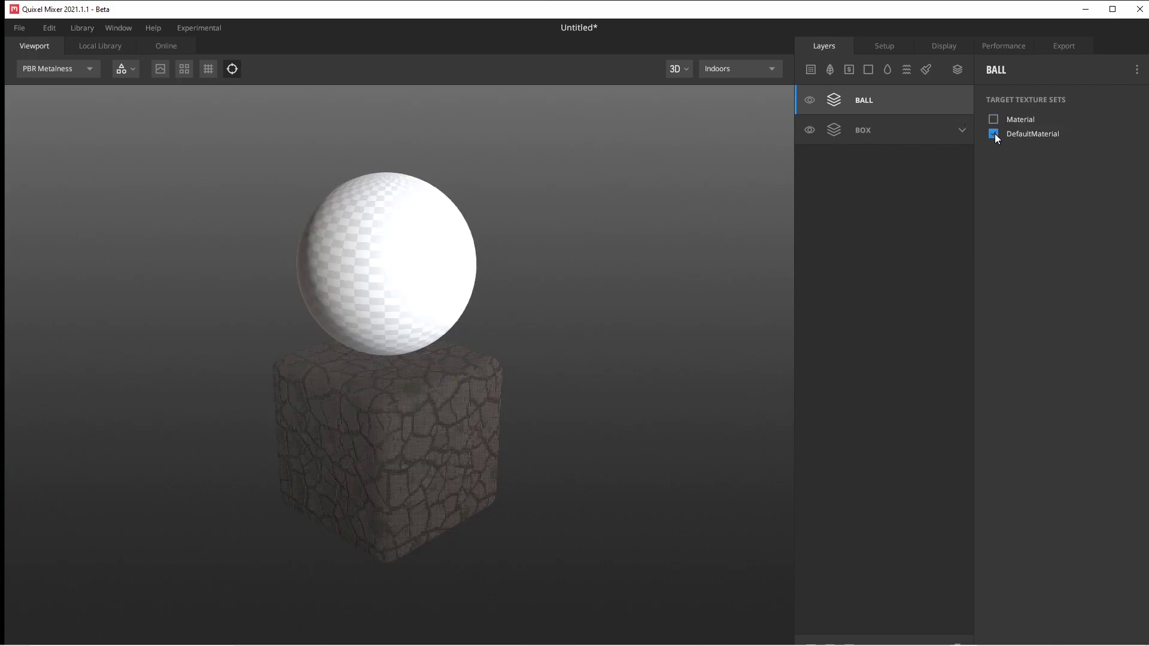
left_click(993, 133)
left_click(993, 119)
left_click(994, 119)
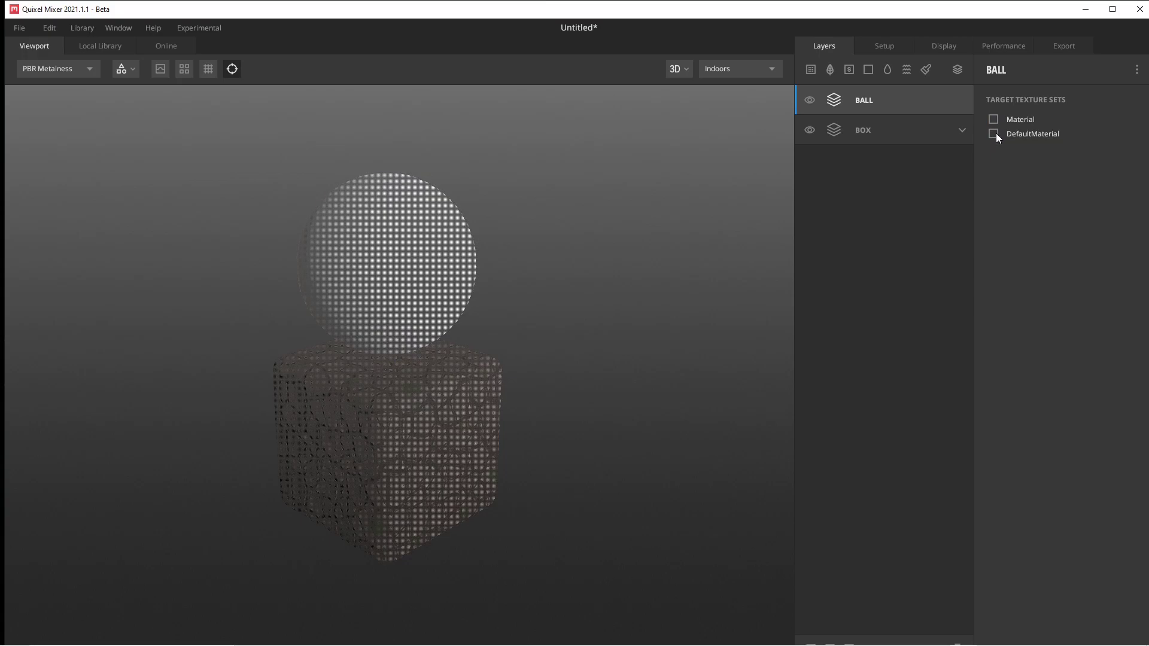
left_click(994, 133)
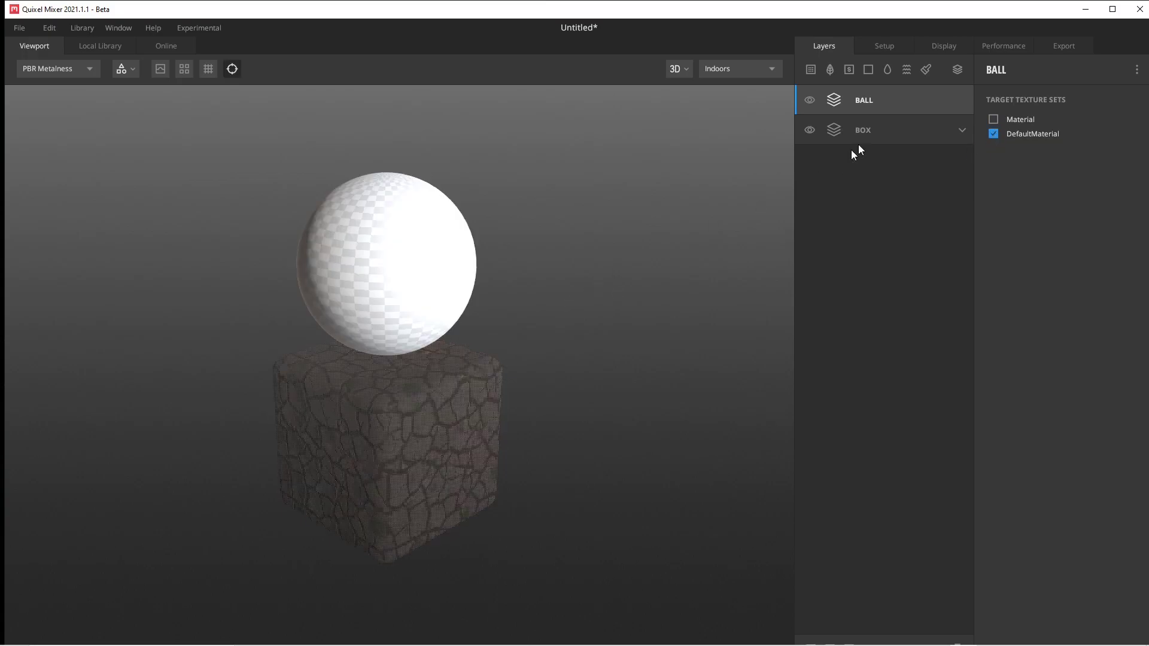
Add the Scratched Painted Metal Sheet surface to the BALL layer set and inspect both textured objects.
left_click(920, 130)
left_click(929, 98)
left_click(811, 69)
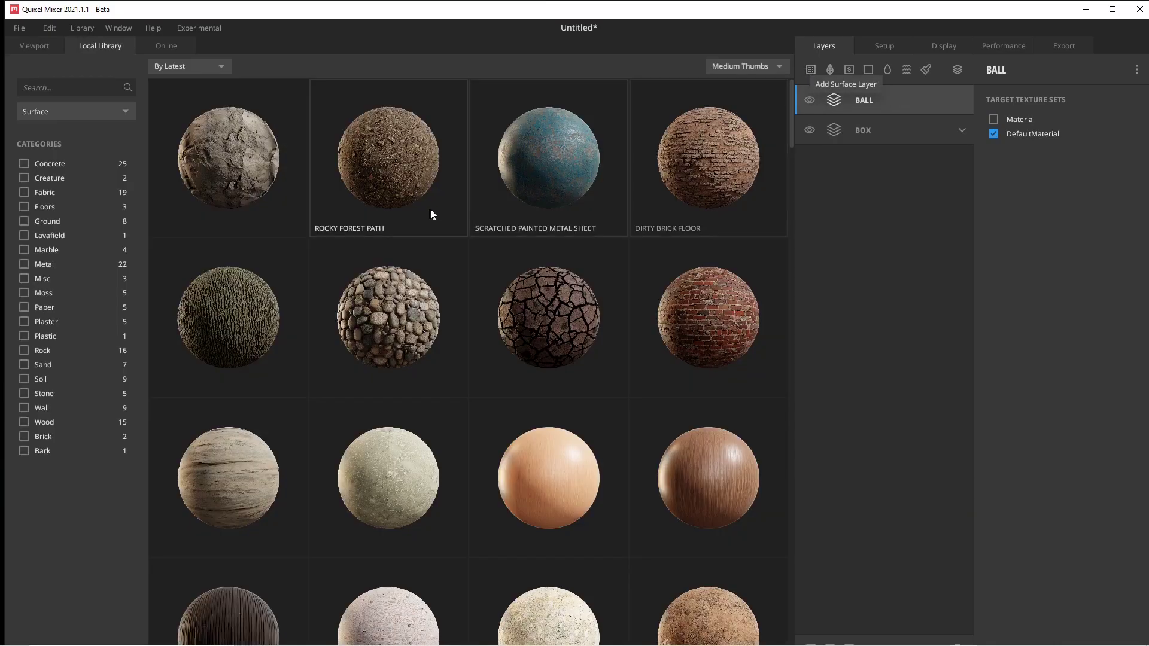
left_click(529, 187)
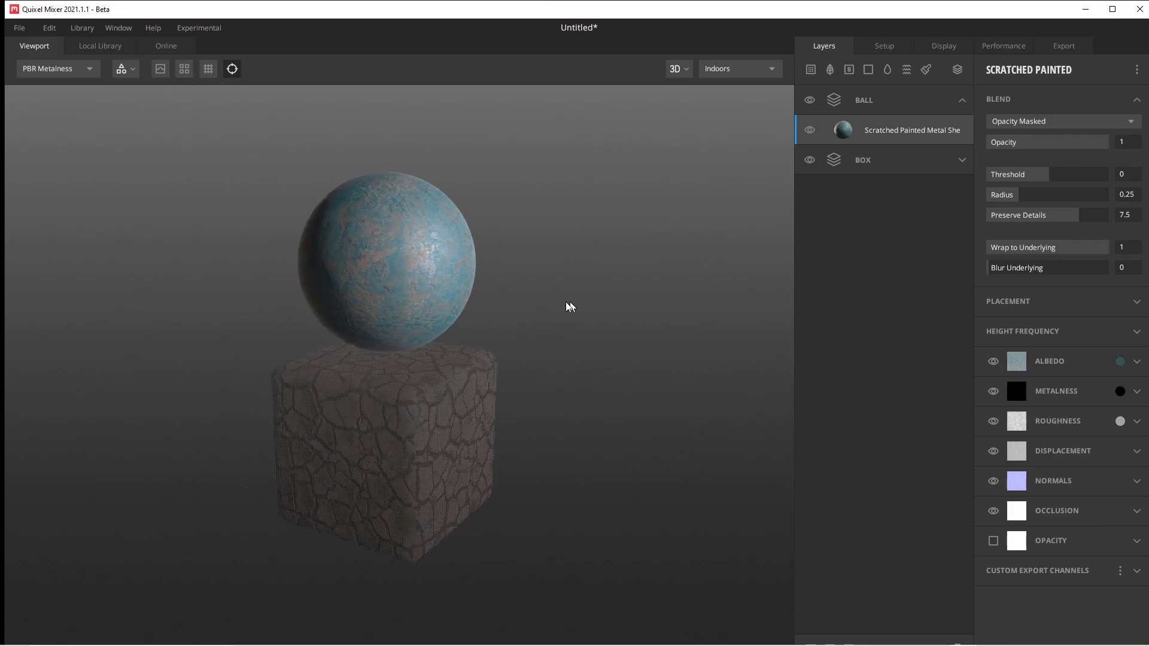
left_click_drag(561, 413, 284, 381)
scroll(616, 372, "up", 4)
scroll(485, 371, "down", 4)
middle_click_drag(405, 369, 429, 372)
left_click_drag(431, 377, 624, 426)
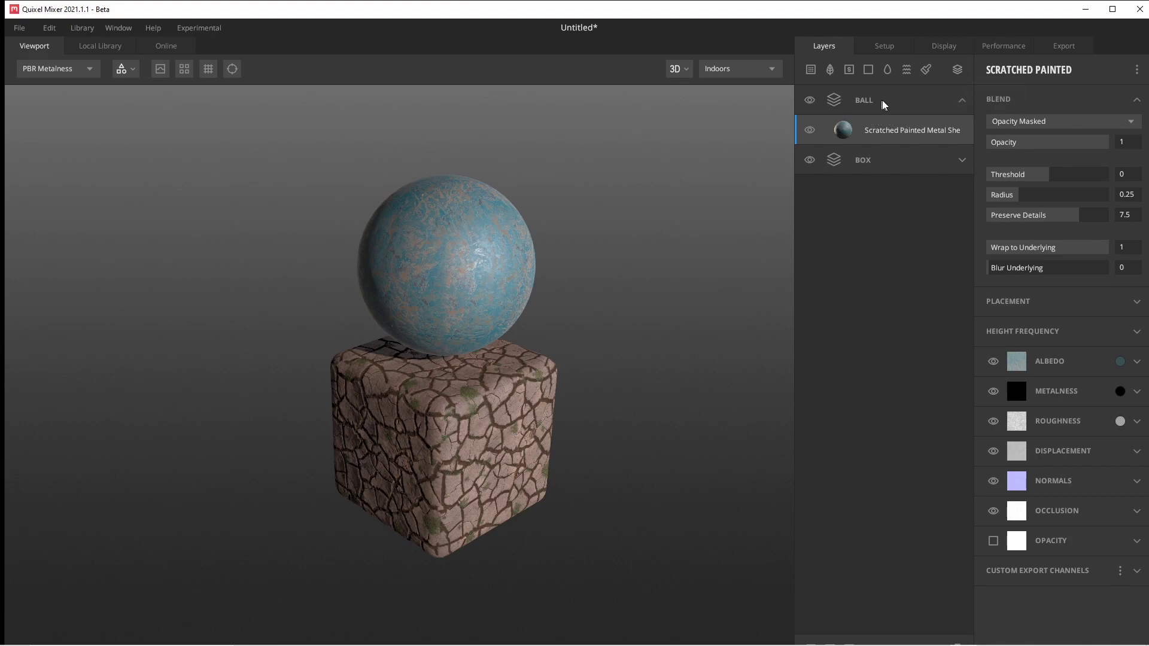
Collapse the BALL layer set and toggle the visibility of the BOX layer set off and back on.
left_click(934, 104)
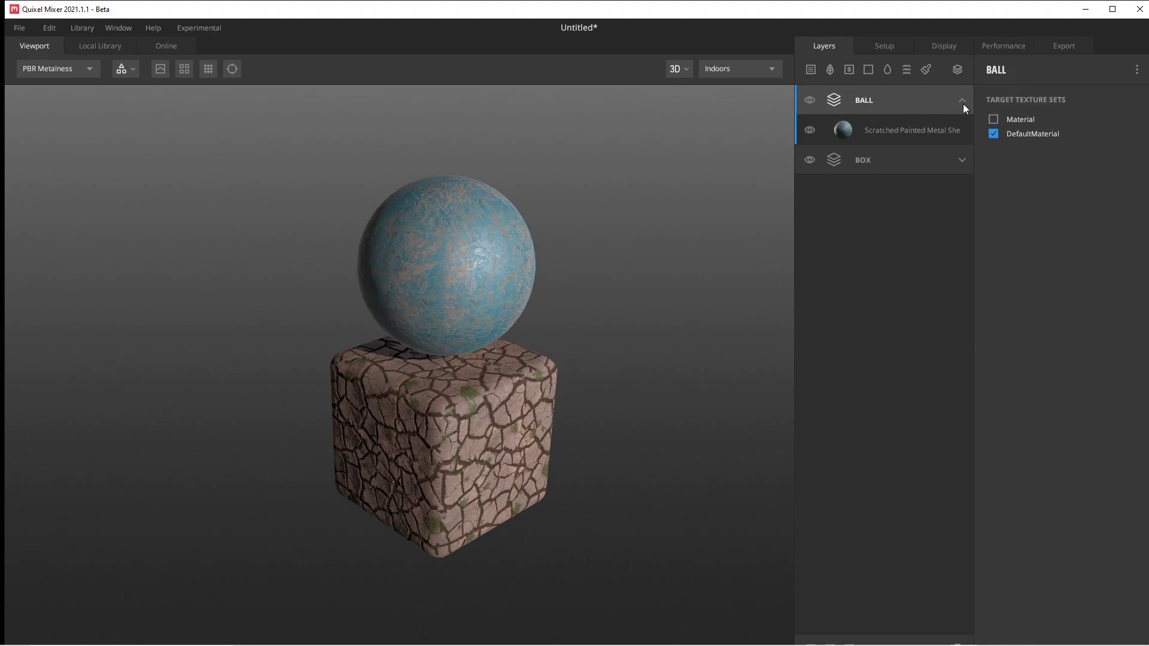
left_click(961, 101)
left_click(960, 100)
left_click(960, 101)
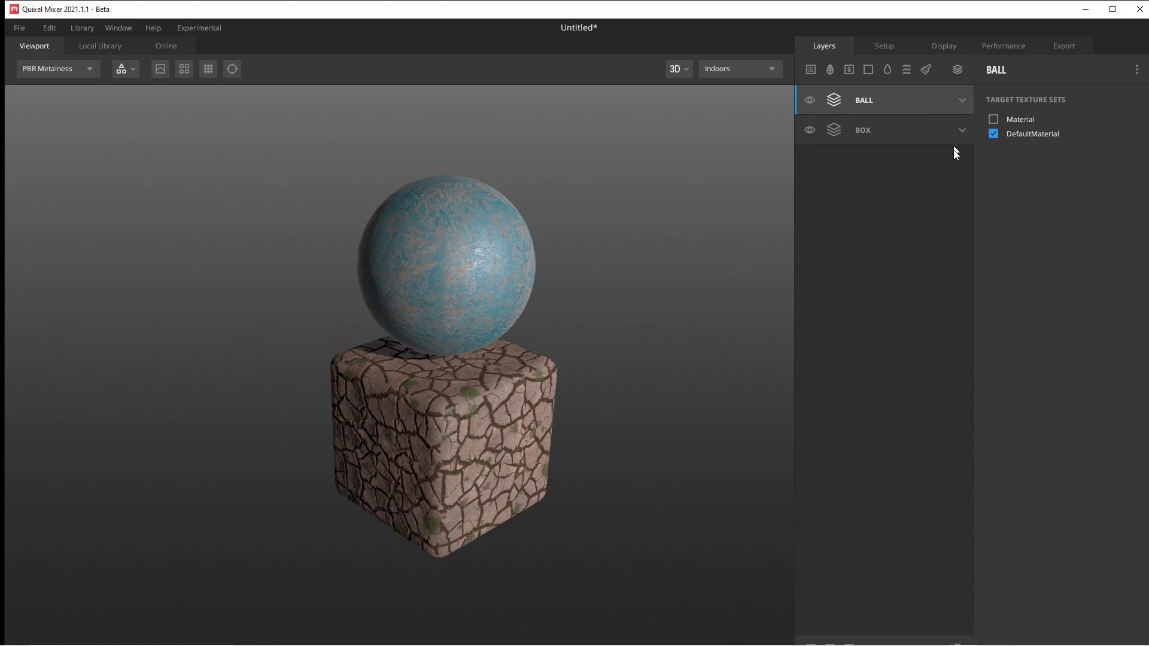
left_click(809, 130)
left_click(809, 130)
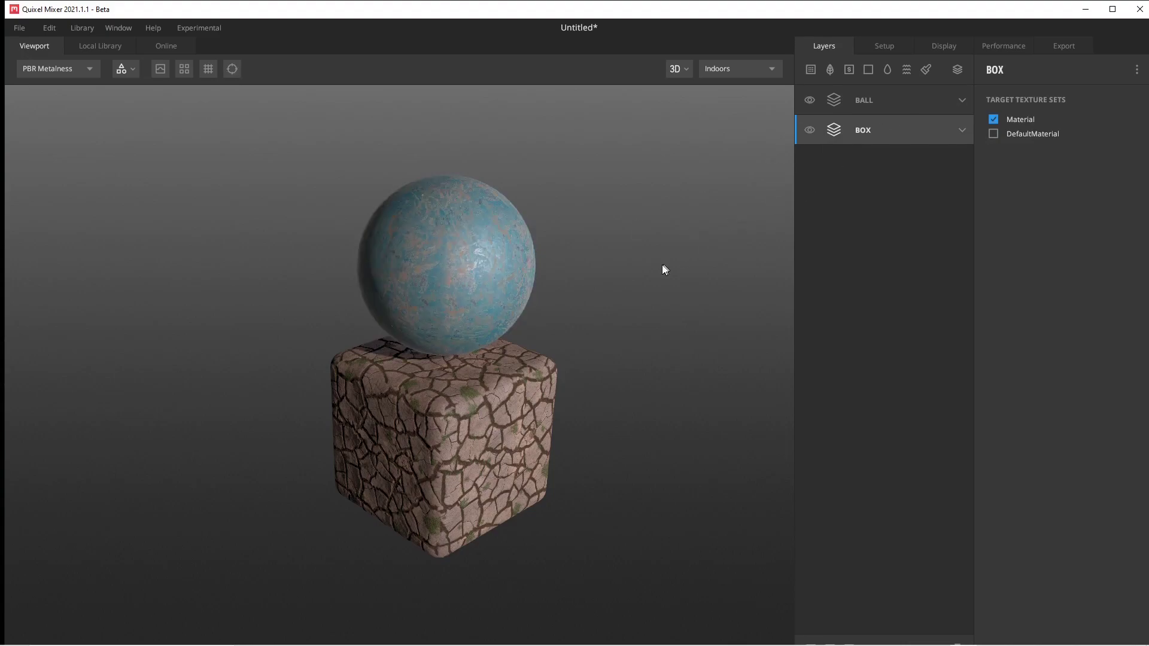
Enable isolation and alternate between the BOX and BALL layer sets to compare which object each one targets.
key("i")
left_click(912, 104)
left_click(909, 126)
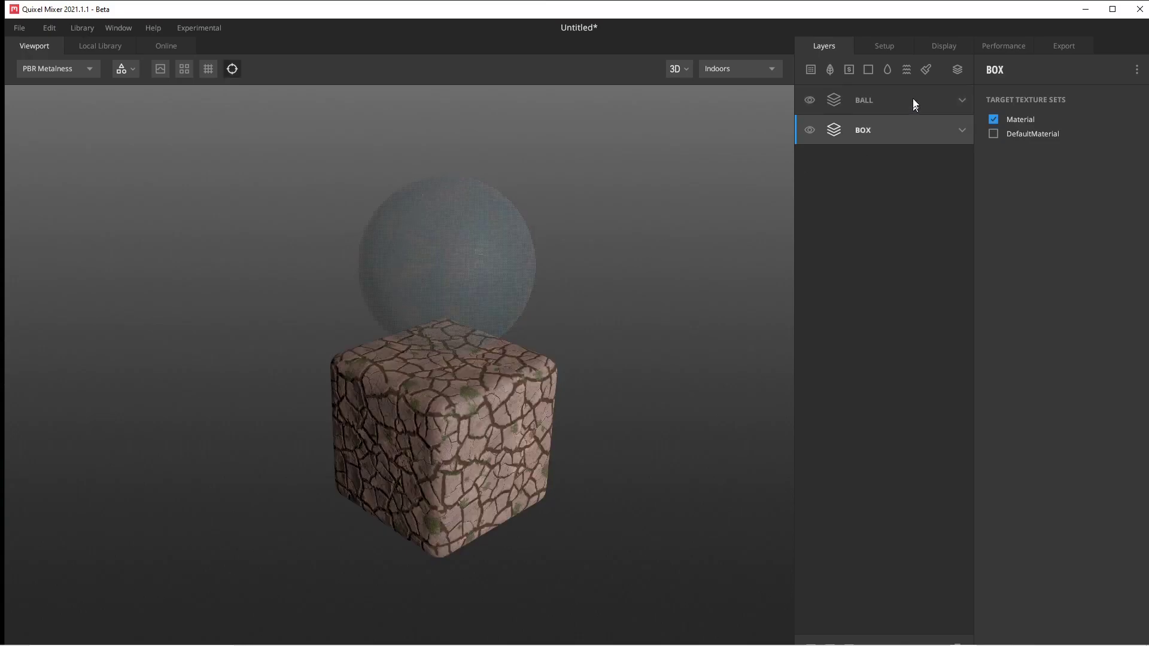
left_click(912, 102)
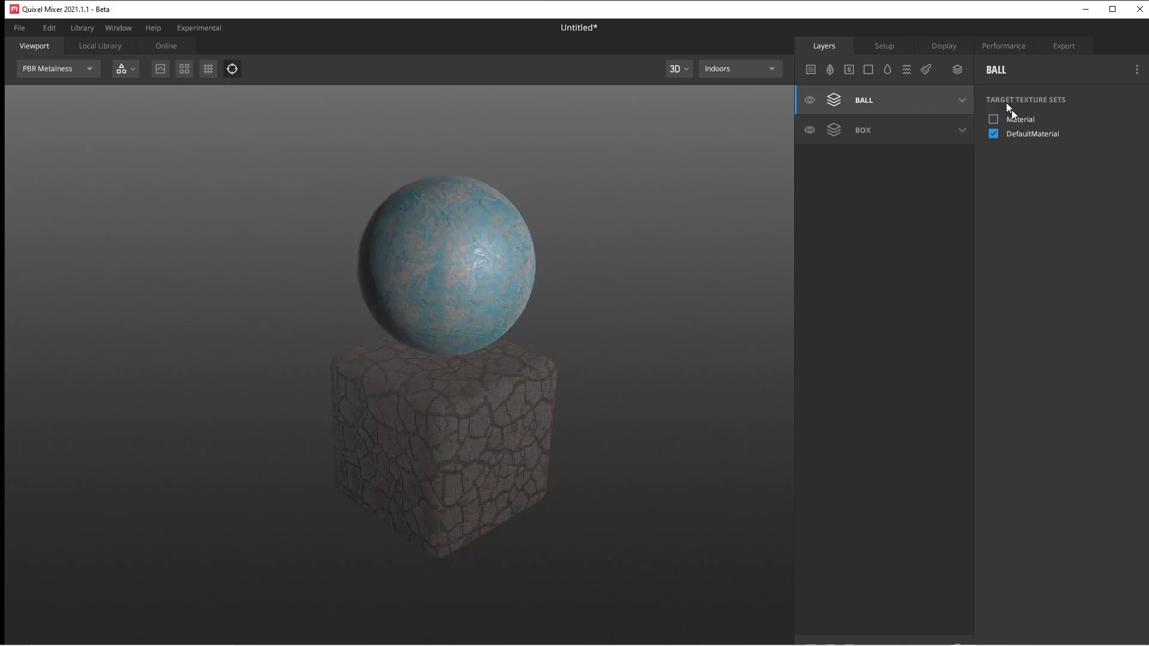
Check the isolated target of the BOX layer set, return to the BALL layer set, and turn isolation off.
left_click(929, 135)
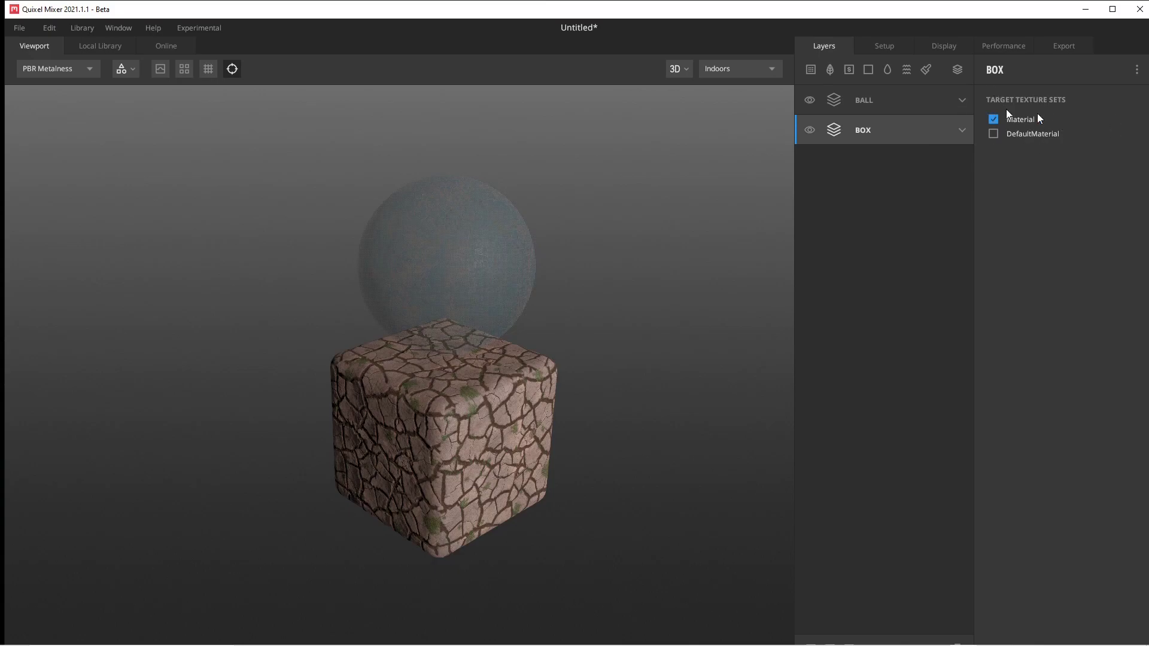
left_click(913, 110)
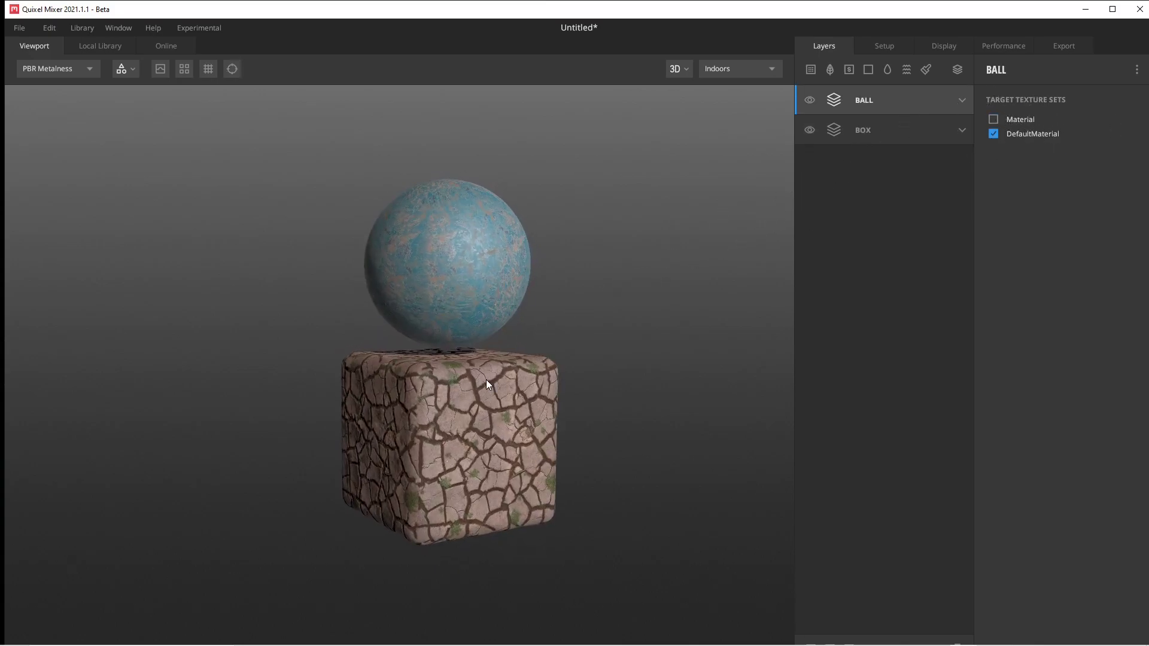
Examine the finished surfaces on the ball and the box up close and from several angles.
scroll(487, 379, "up", 5)
left_click_drag(487, 379, 433, 394)
scroll(600, 401, "down", 4)
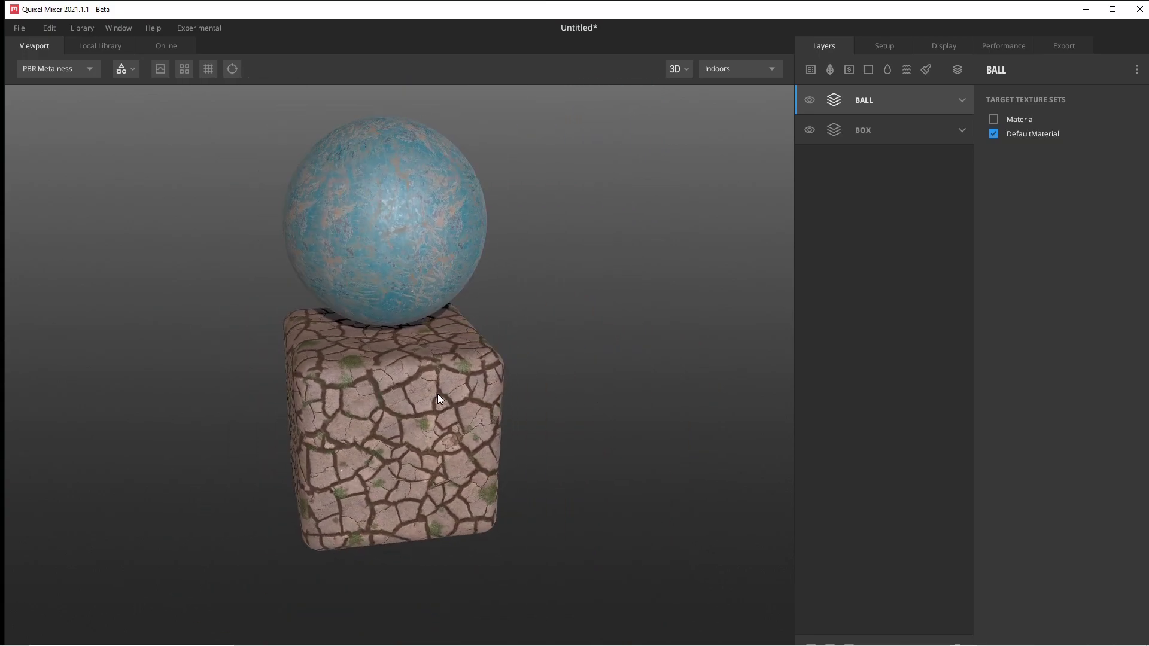
left_click_drag(437, 393, 559, 374)
middle_click_drag(558, 374, 605, 368)
scroll(605, 367, "down", 5)
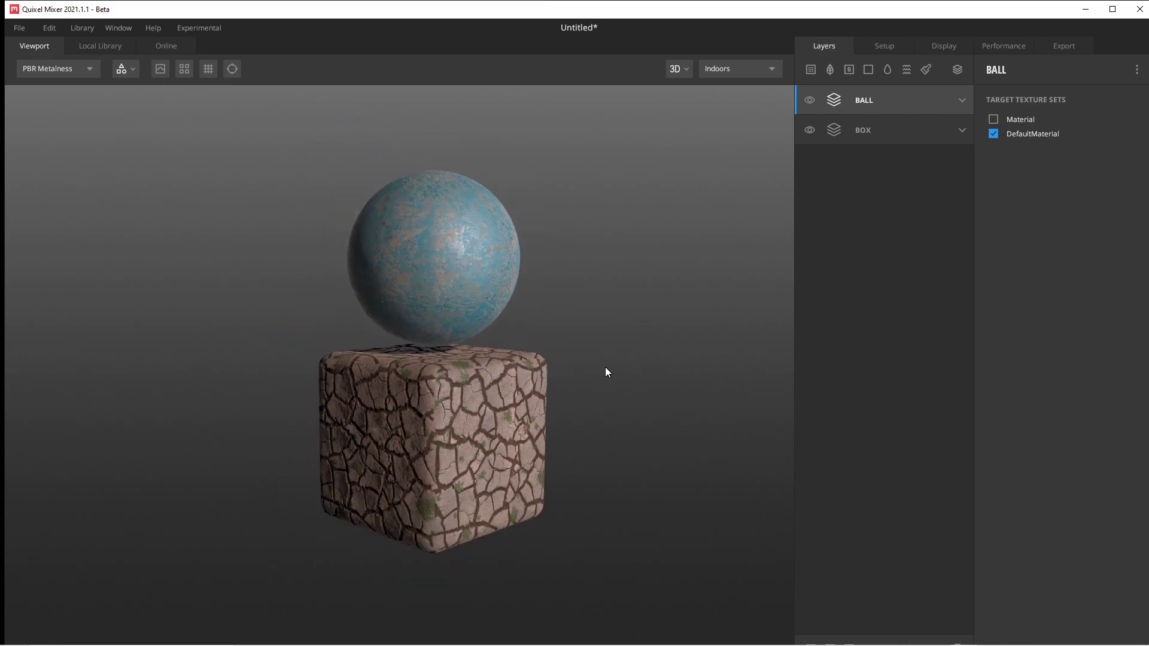
left_click_drag(549, 412, 588, 426)
scroll(534, 432, "up", 5)
middle_click_drag(573, 430, 509, 417)
mouse_move(509, 417)
left_mouse_down()
mouse_move(558, 421)
mouse_move(507, 429)
left_mouse_up()
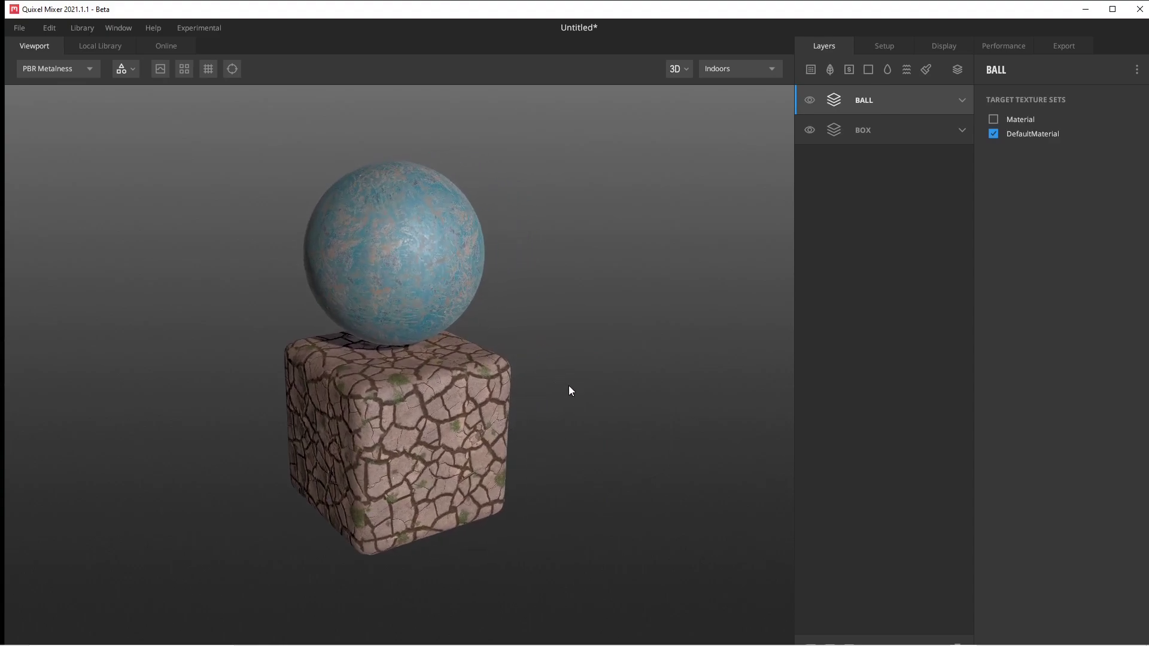
left_click_drag(569, 391, 590, 450)
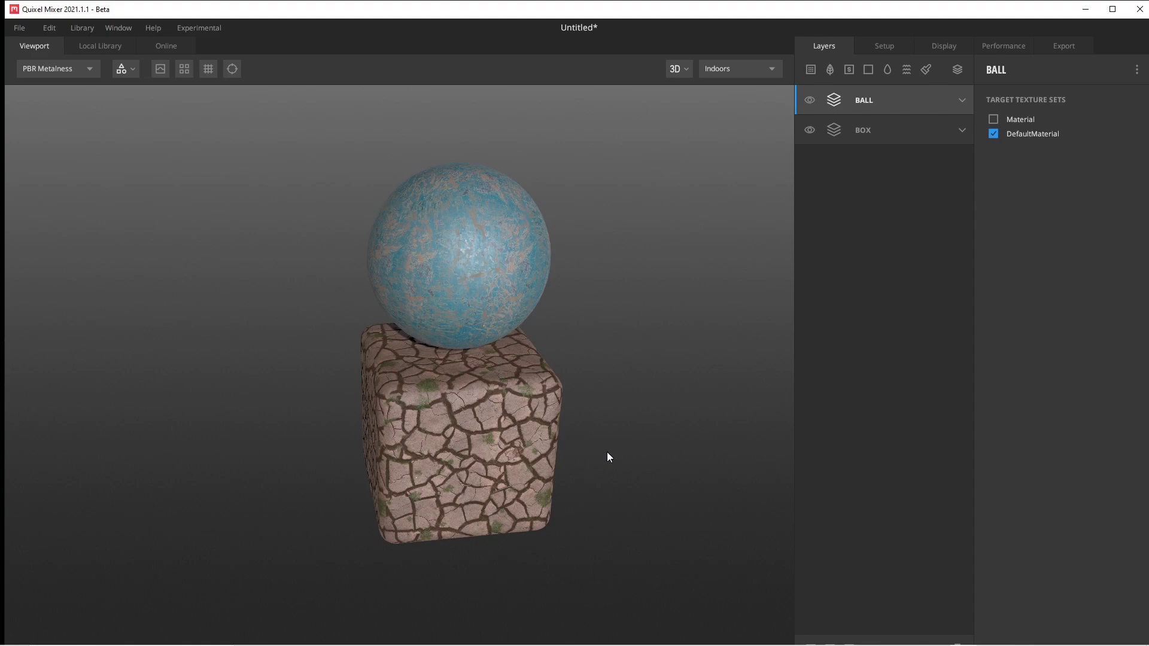
left_click_drag(608, 457, 653, 500)
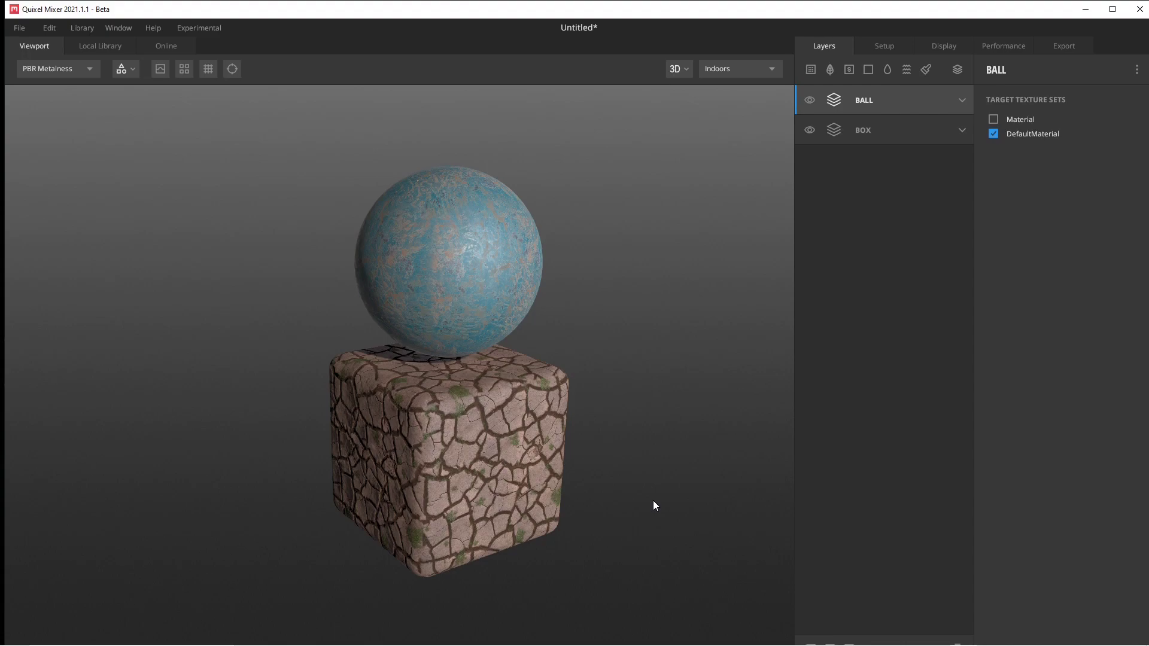
left_click_drag(644, 501, 648, 462)
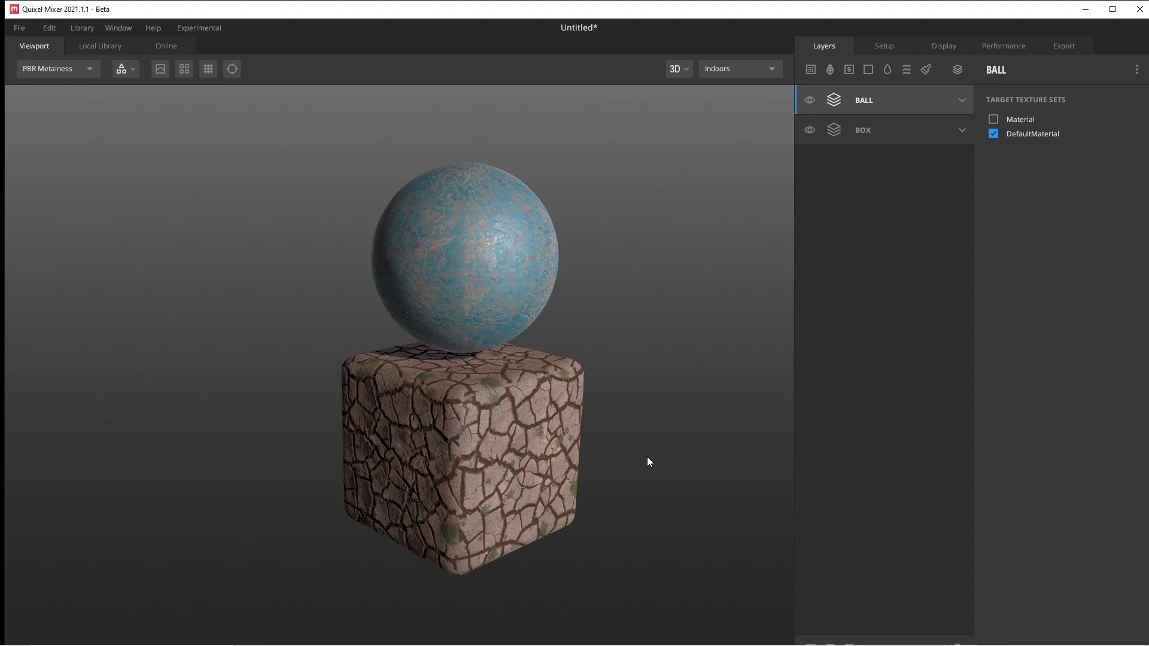
left_click_drag(648, 457, 599, 462)
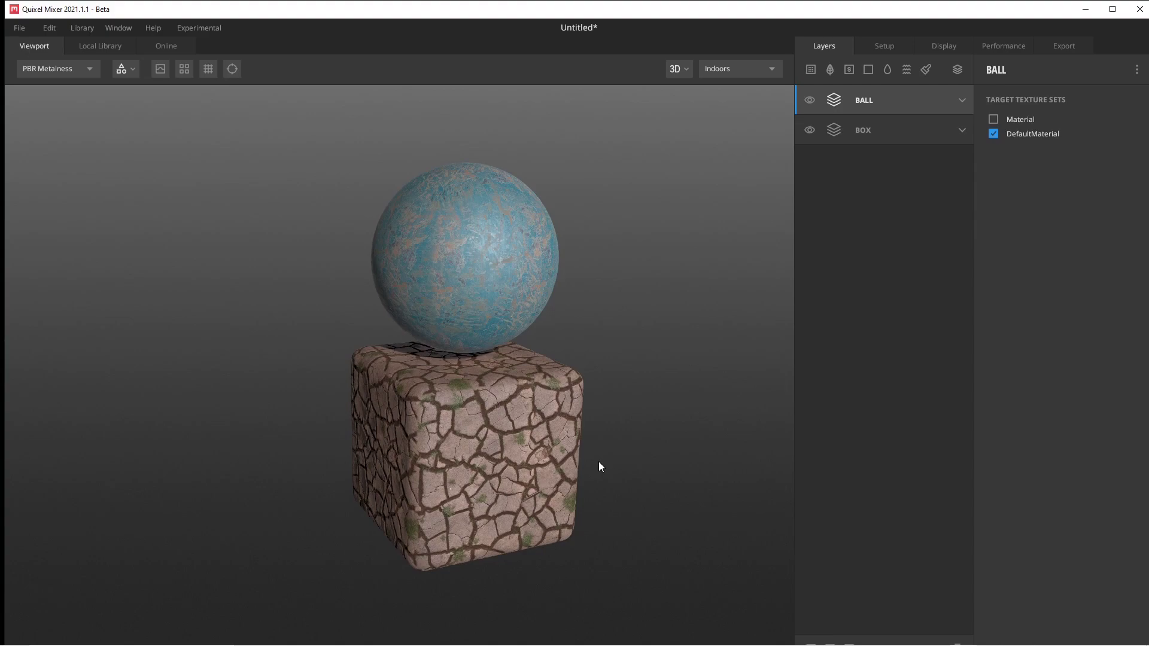
left_click_drag(598, 462, 646, 479)
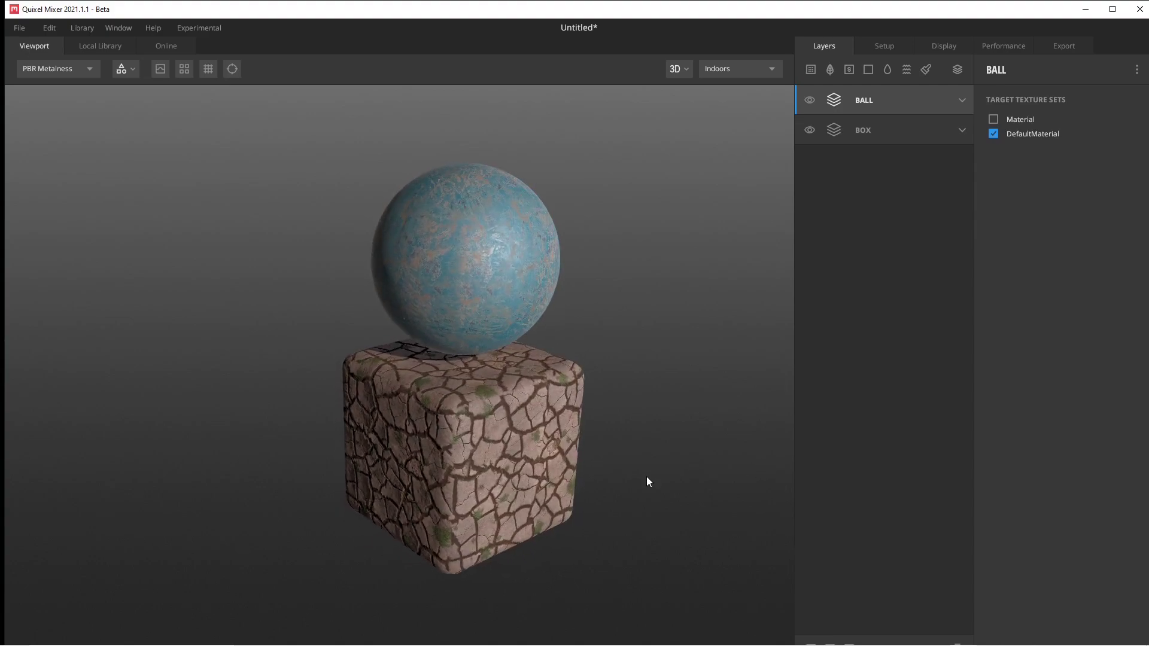
middle_click_drag(647, 467, 626, 466)
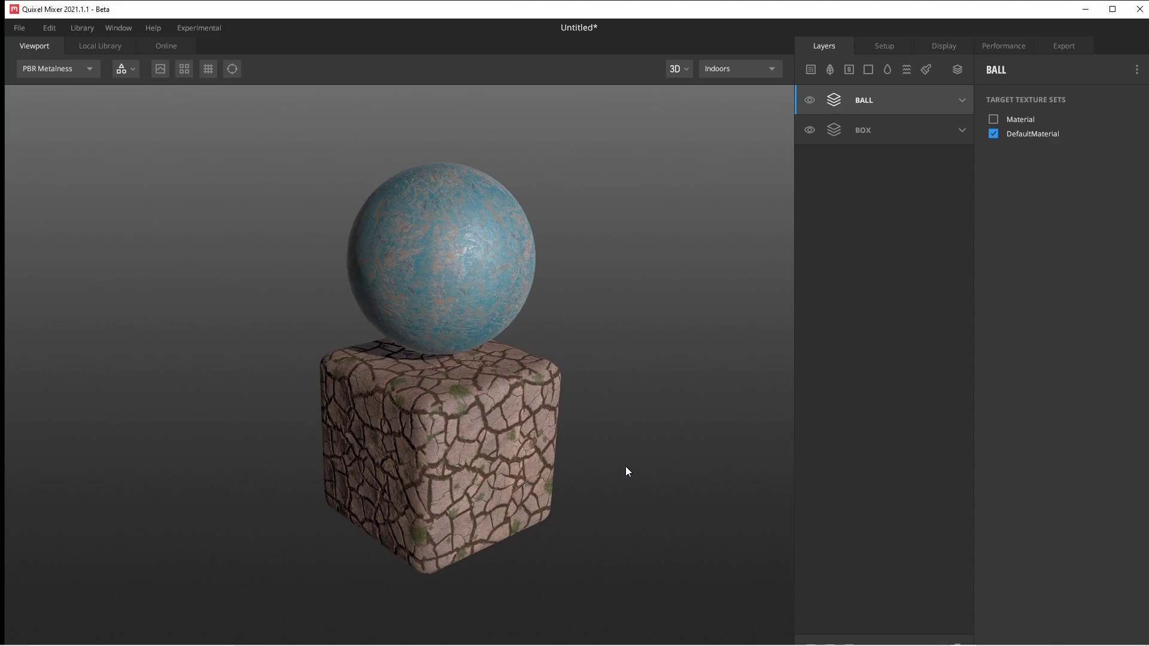
left_click_drag(626, 471, 636, 487)
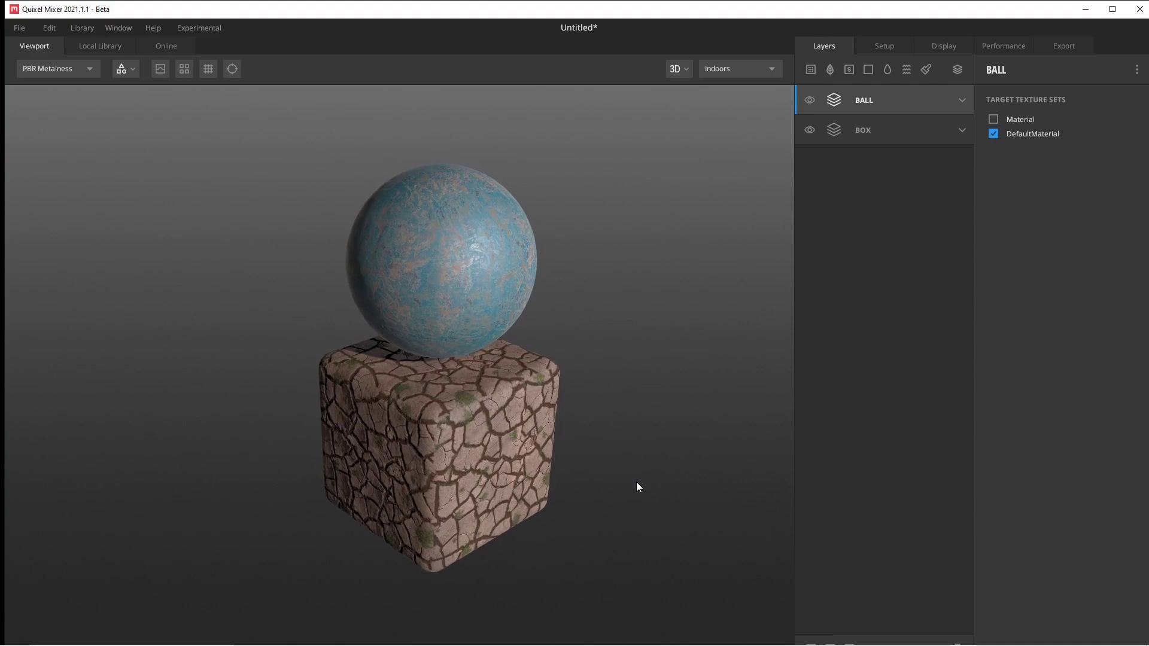